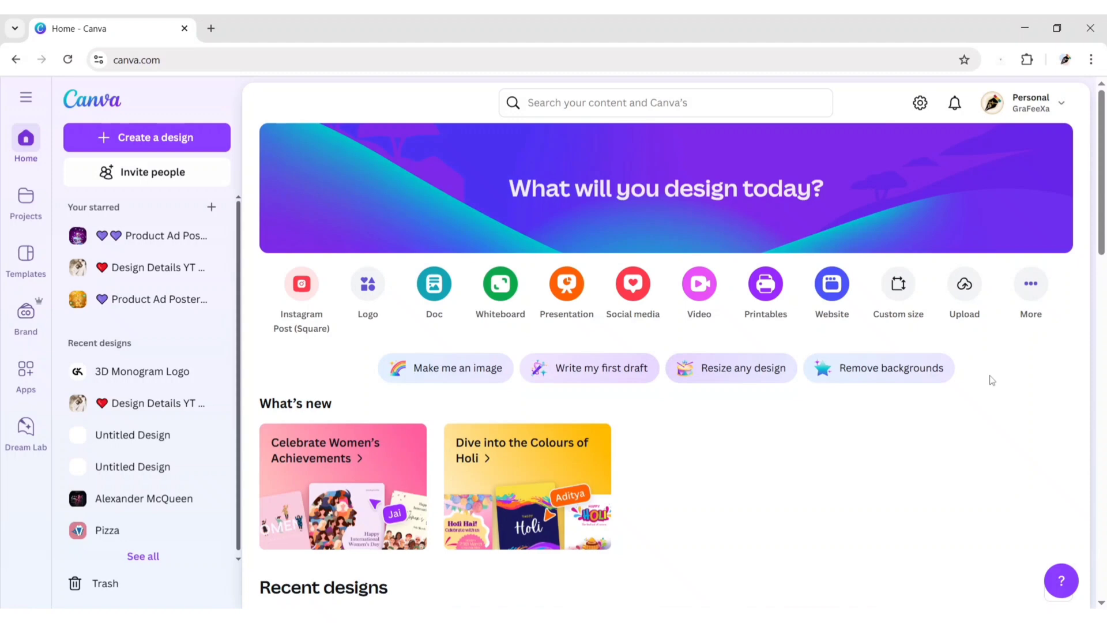
- Search Canva templates for 'cloth logo' and scroll through the matching logo results
left_click(664, 103)
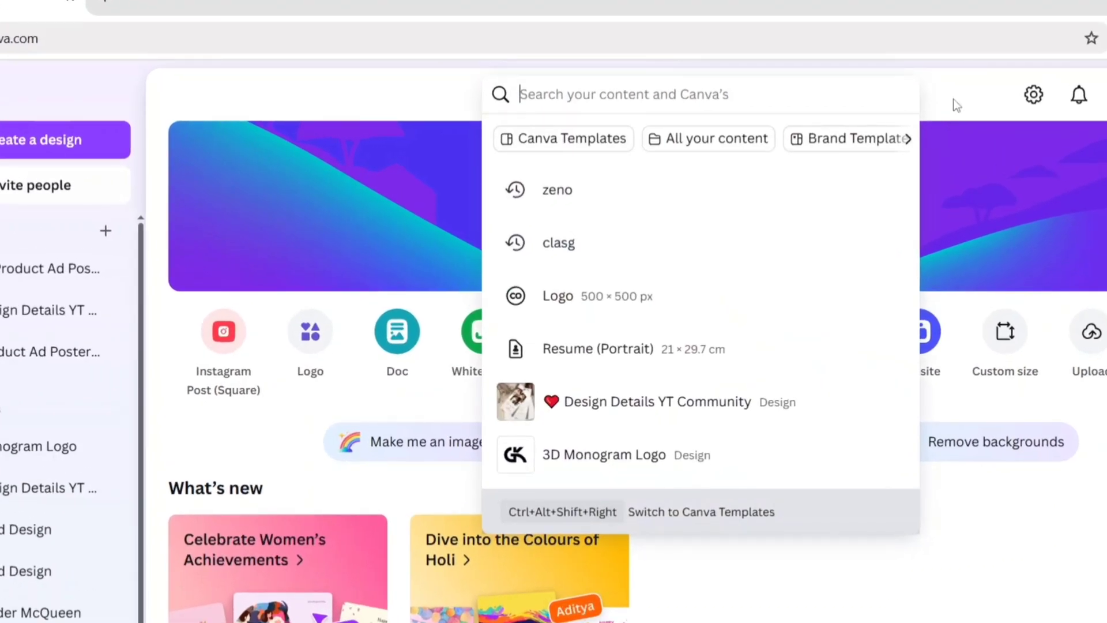
type("cloth logo")
key("Return")
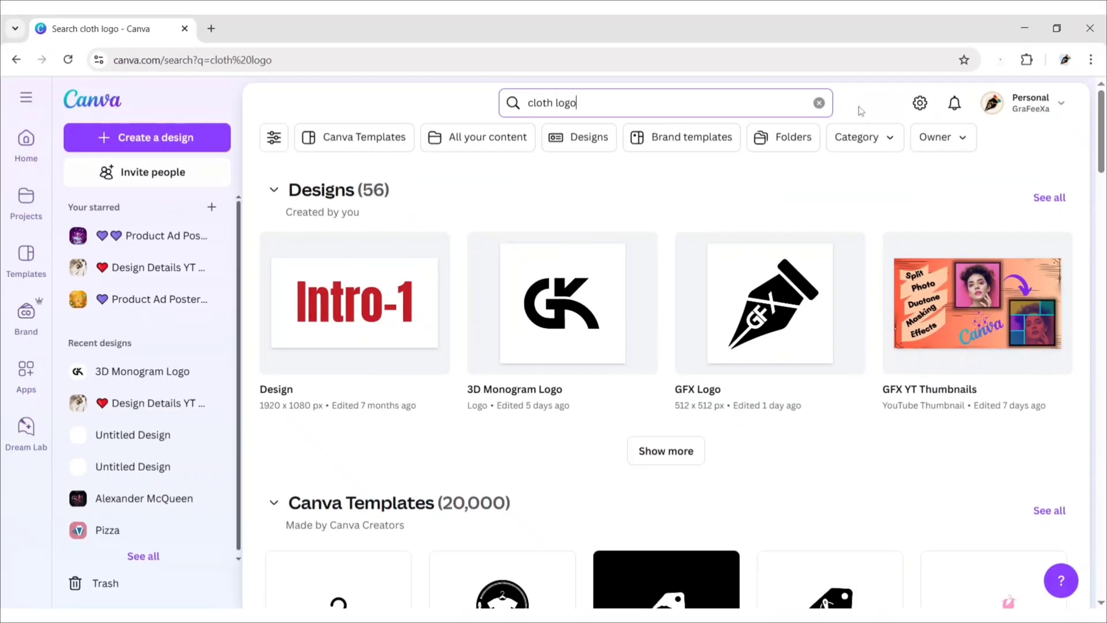
scroll(1078, 460, "down", 5)
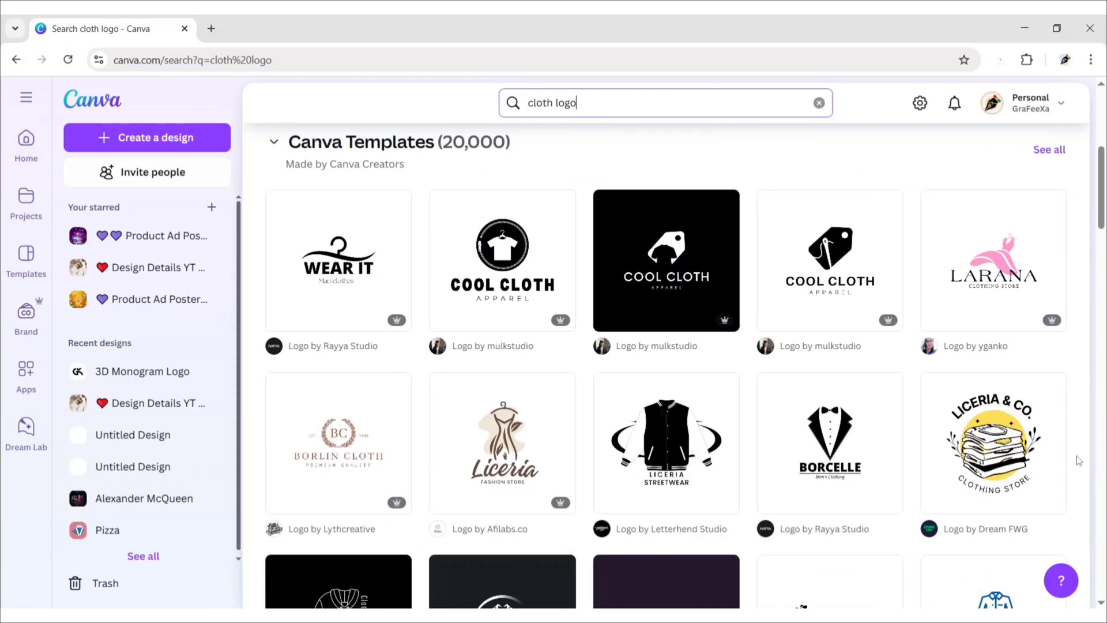
scroll(1078, 460, "down", 2)
scroll(1079, 461, "down", 3)
scroll(1078, 461, "down", 1)
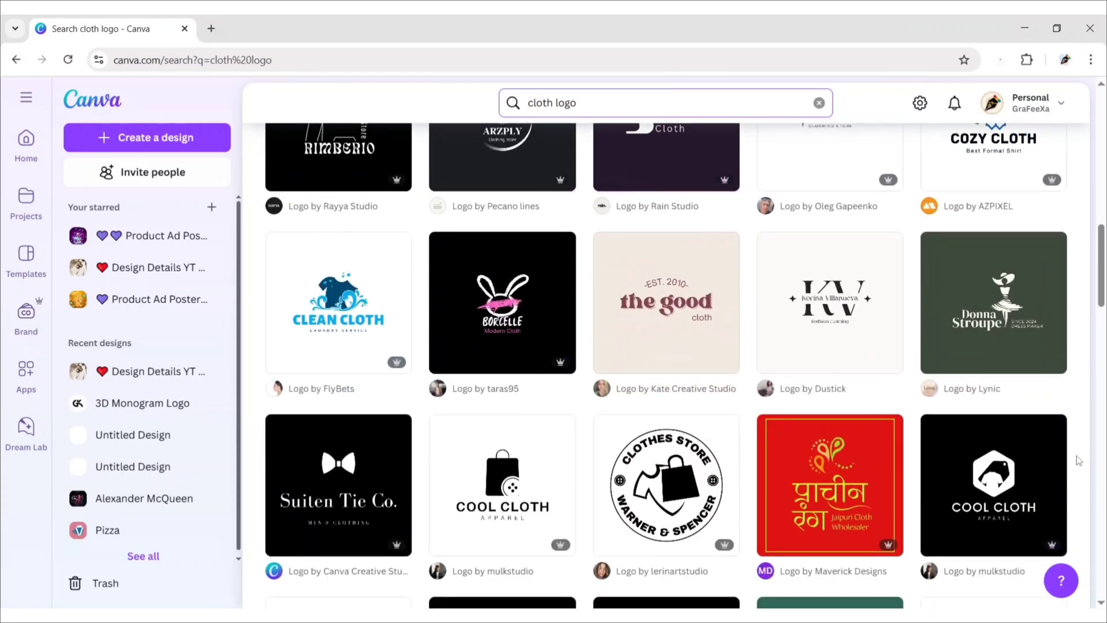
- Open the Clean Cloth laundry logo template for editing and download it as a PNG
left_click(344, 304)
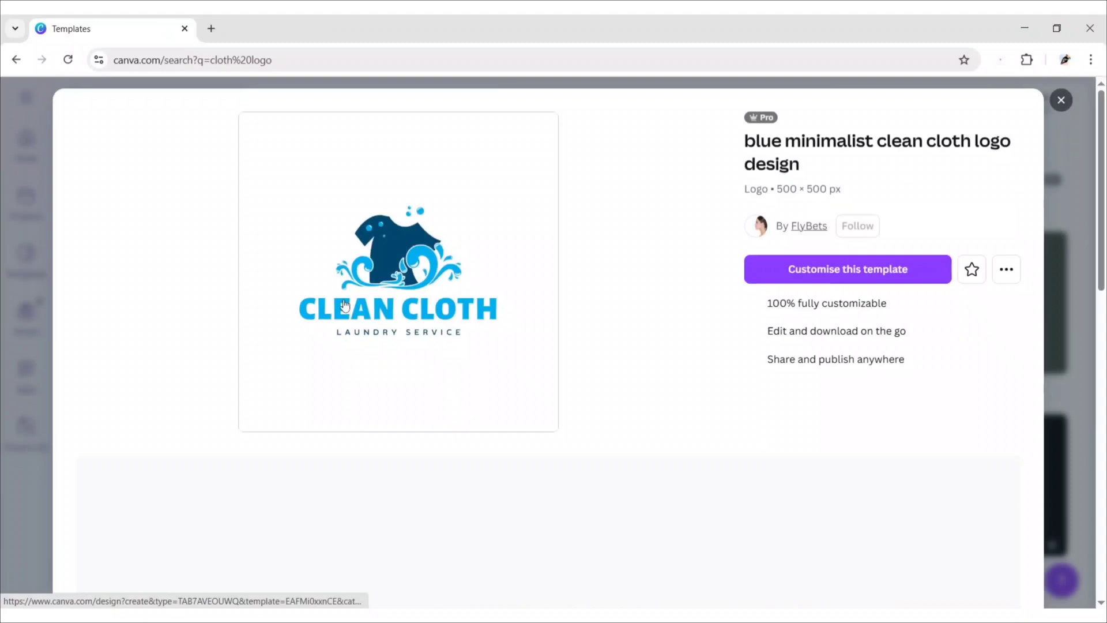
left_click(861, 276)
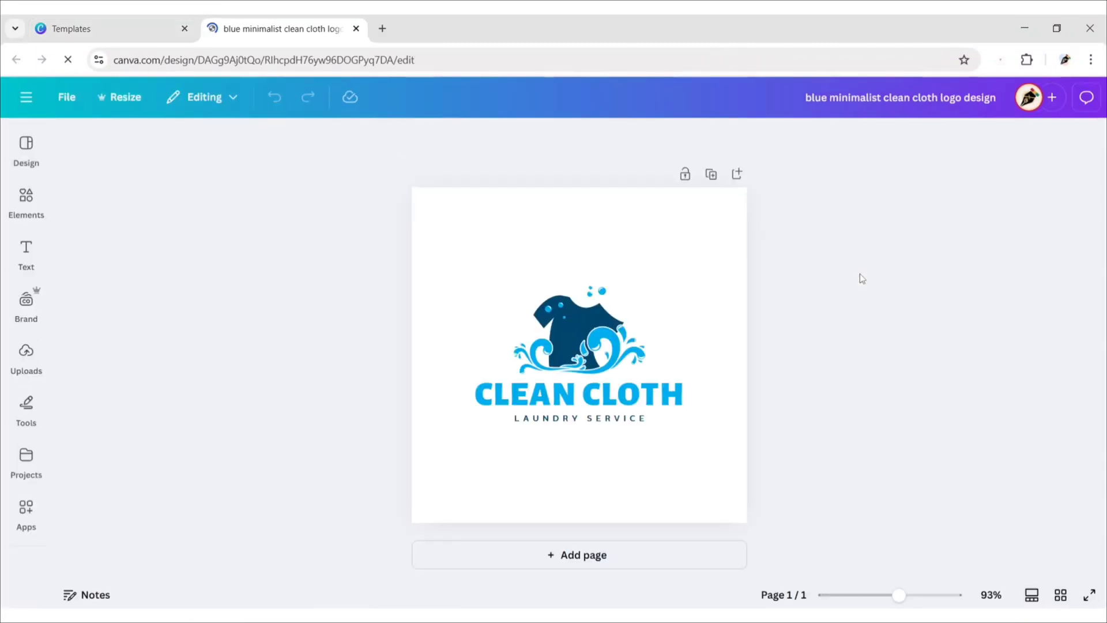
left_click(1053, 101)
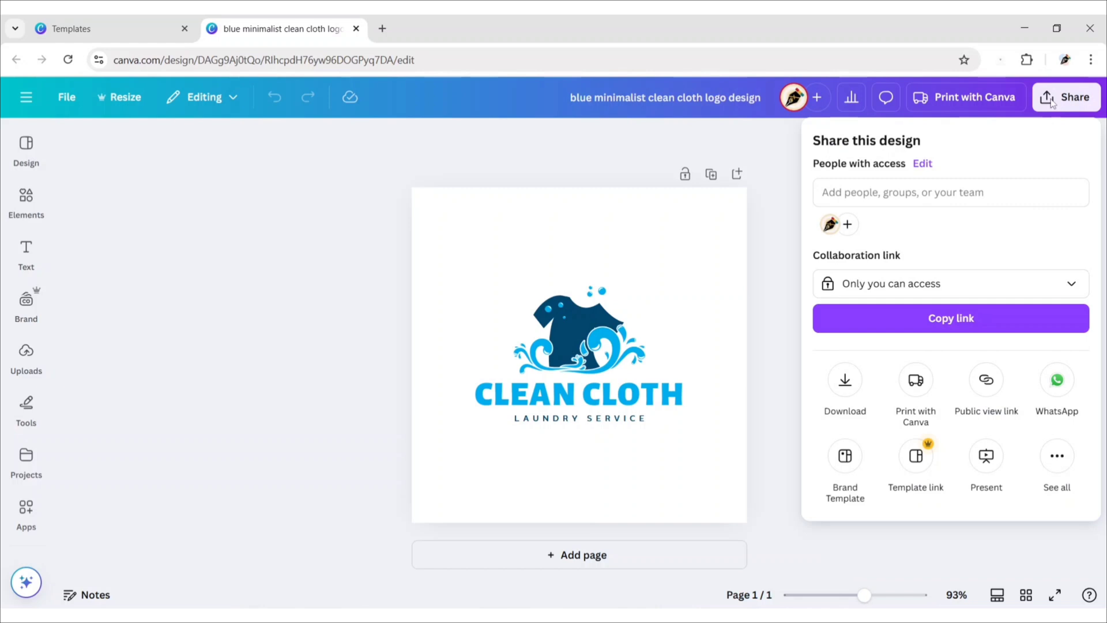
left_click(844, 380)
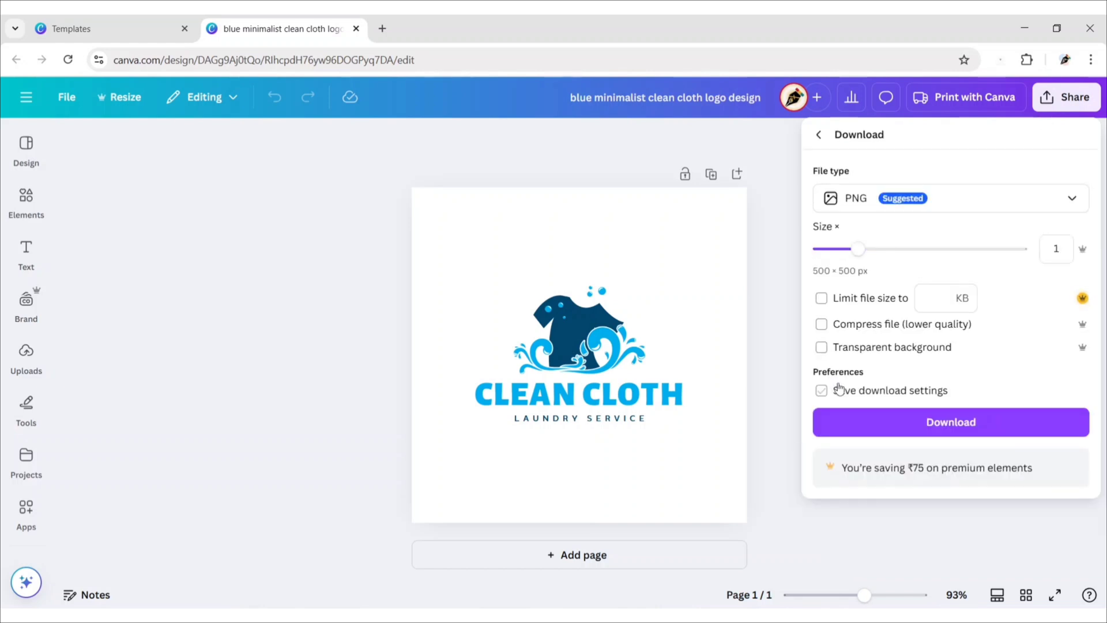
left_click(938, 425)
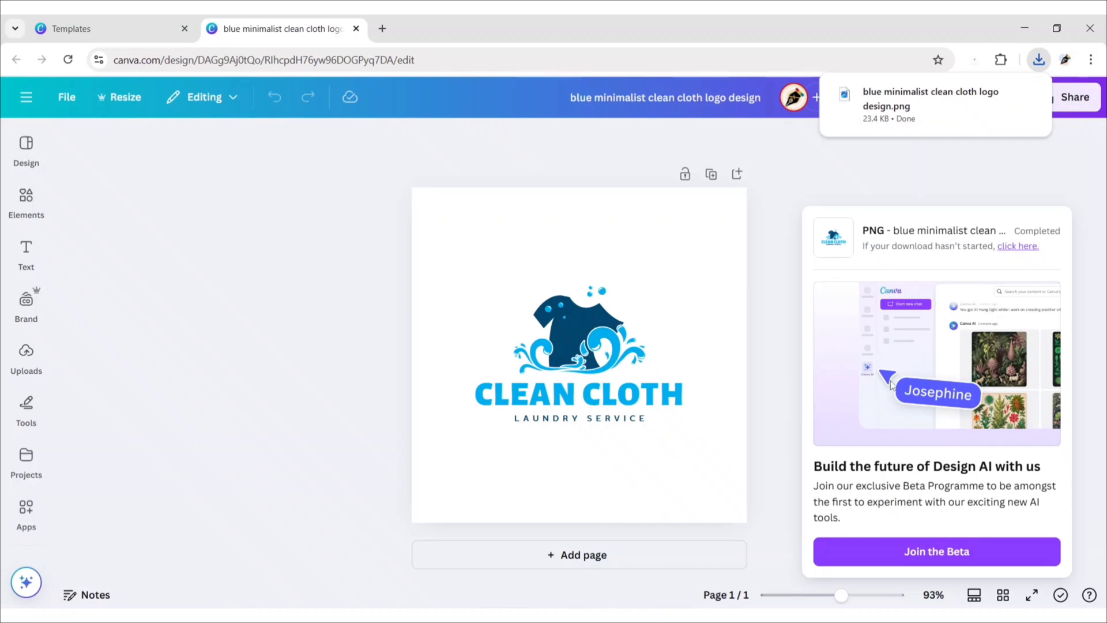
left_click(770, 345)
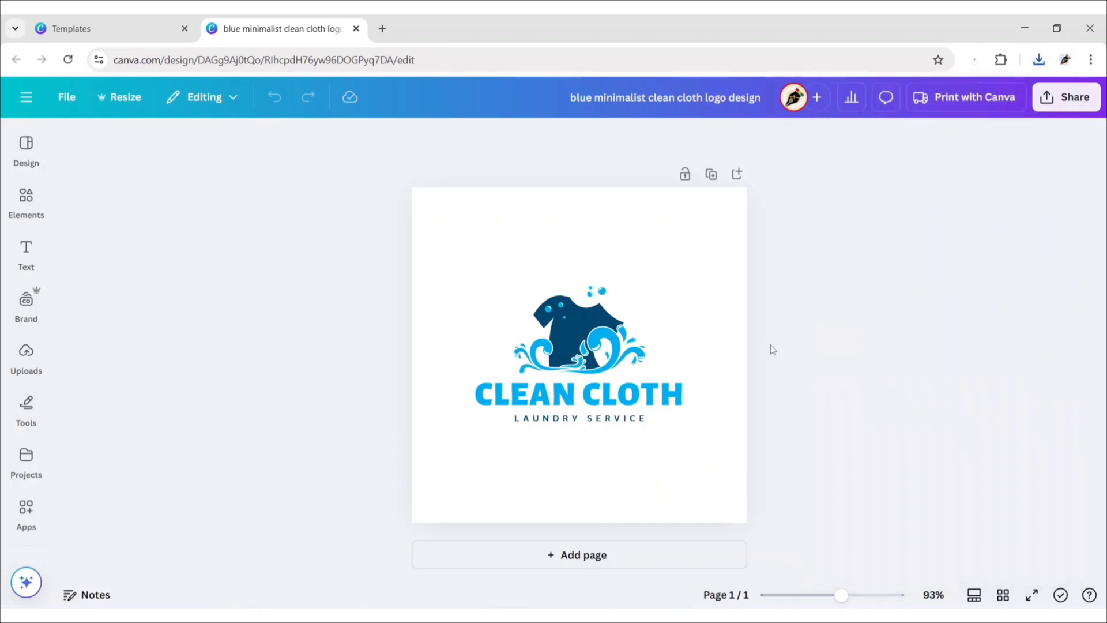
- Google 'gravitywrite' in a new tab and open the GravityWrite website
left_click(383, 29)
left_click(384, 271)
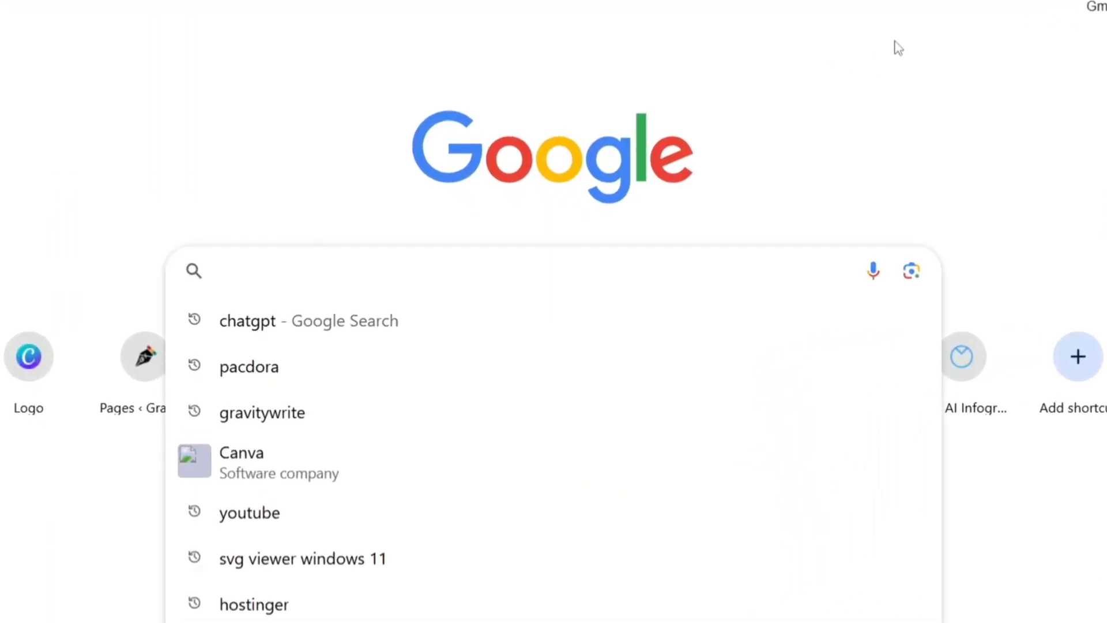
type("gravitywrite")
key("Return")
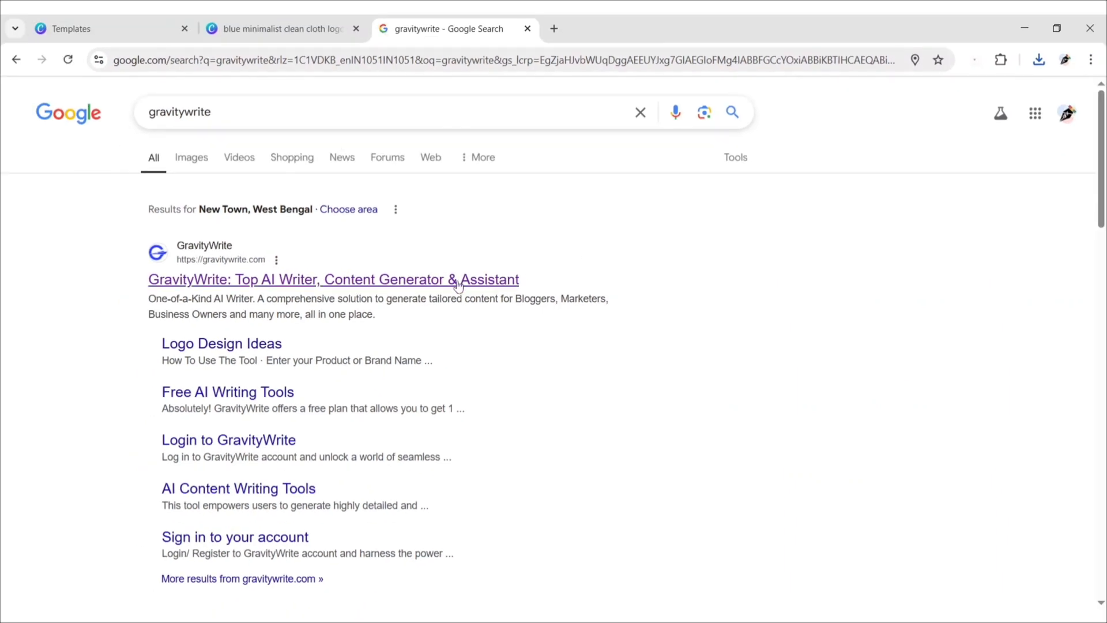
left_click(424, 282)
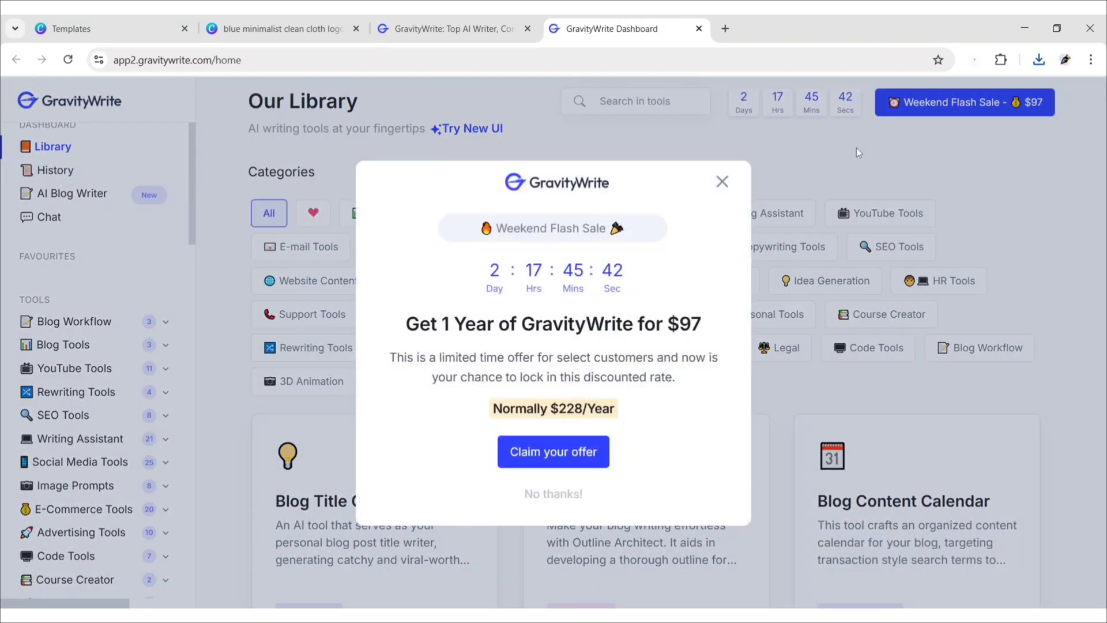
- Find and open GravityWrite's Logo Design Ideas tool from the tool library
left_click(721, 181)
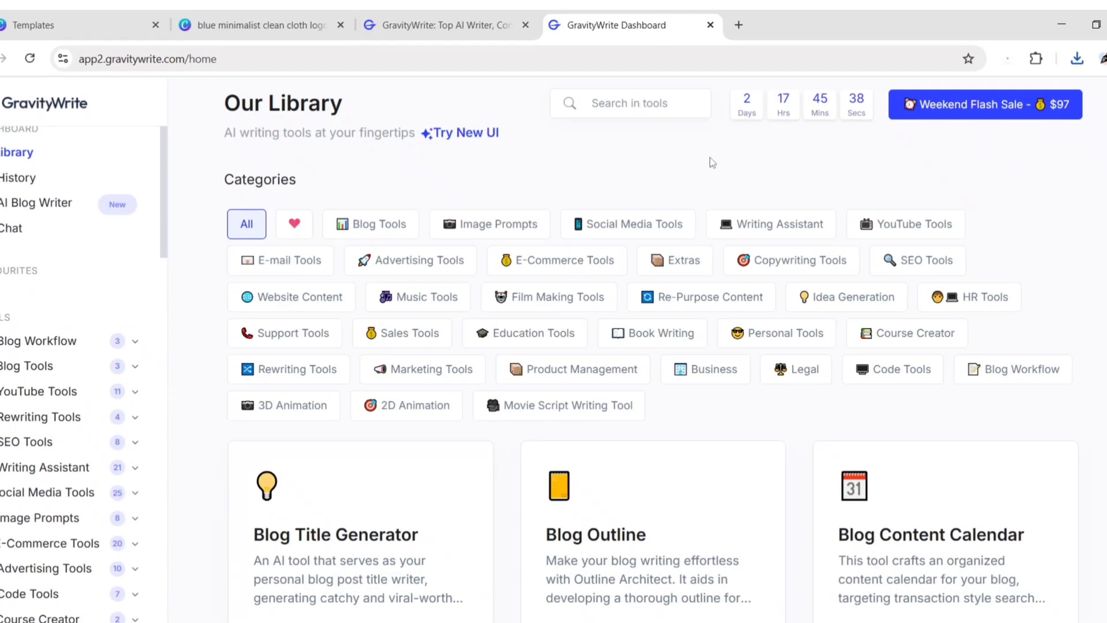
left_click(664, 109)
type("logo design ")
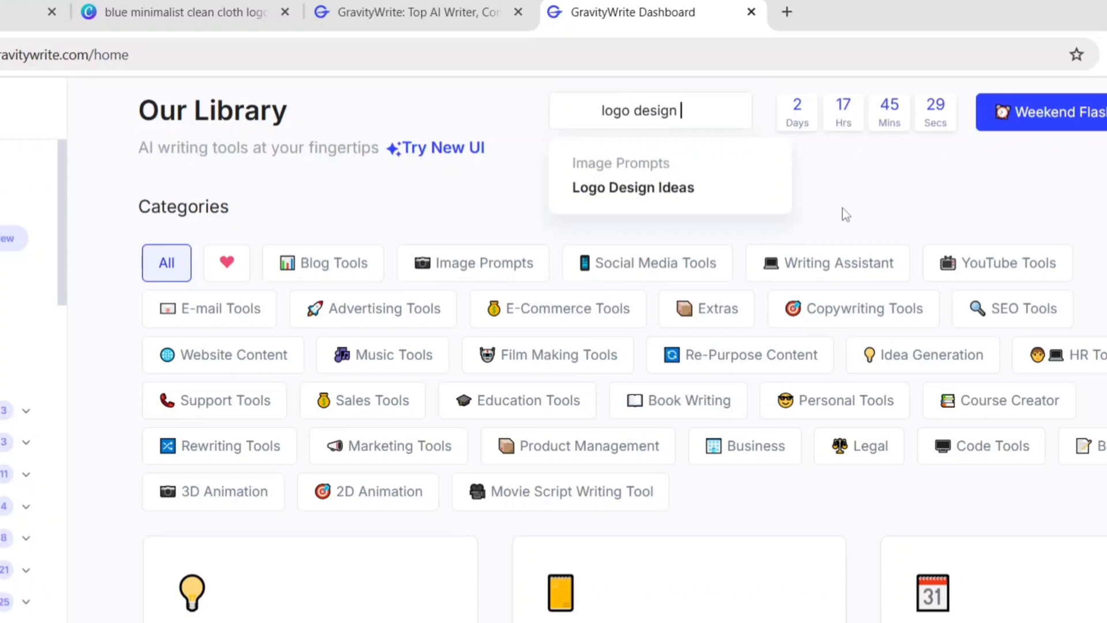
type("ideas")
left_click(720, 192)
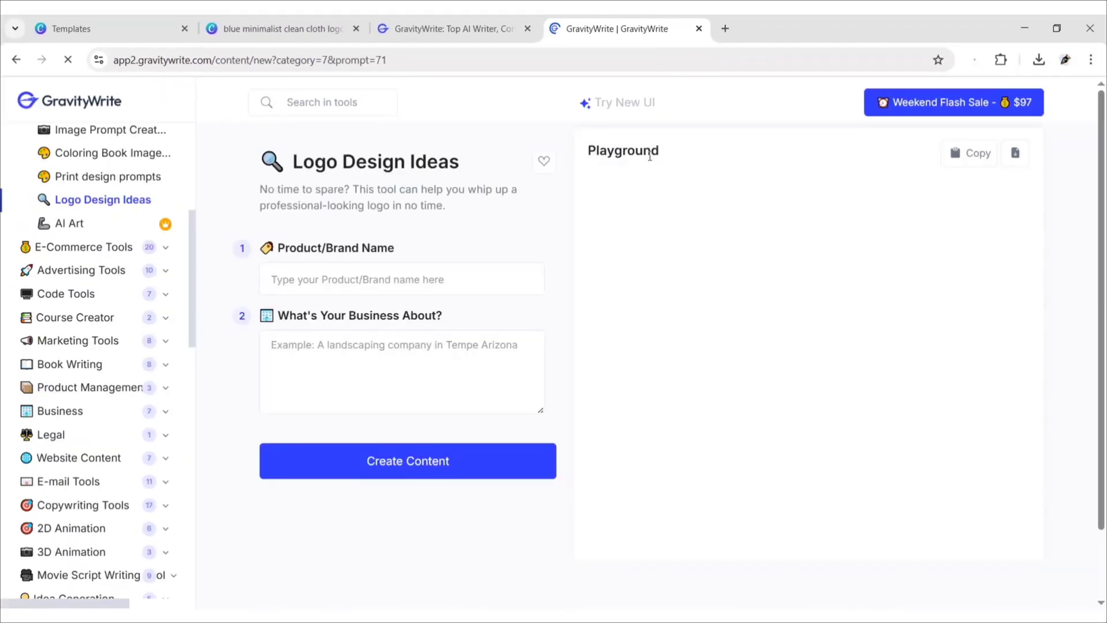
- Generate logo ideas for brand 'GenZico', business 'Modern clothing for GenZ', and review the results
left_click(470, 279)
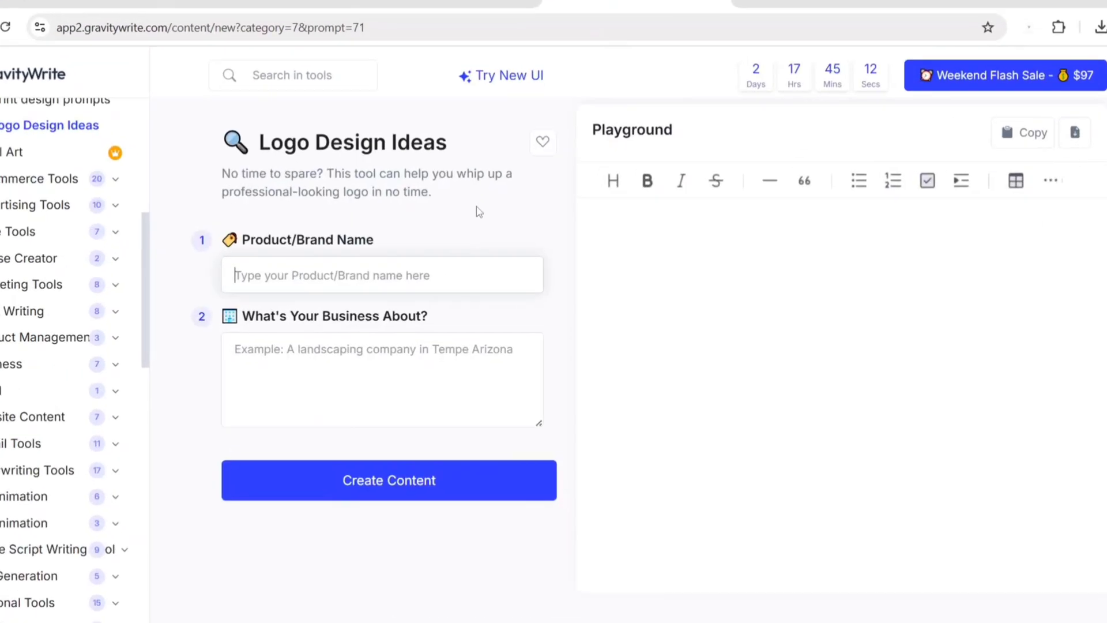
type("GenZico")
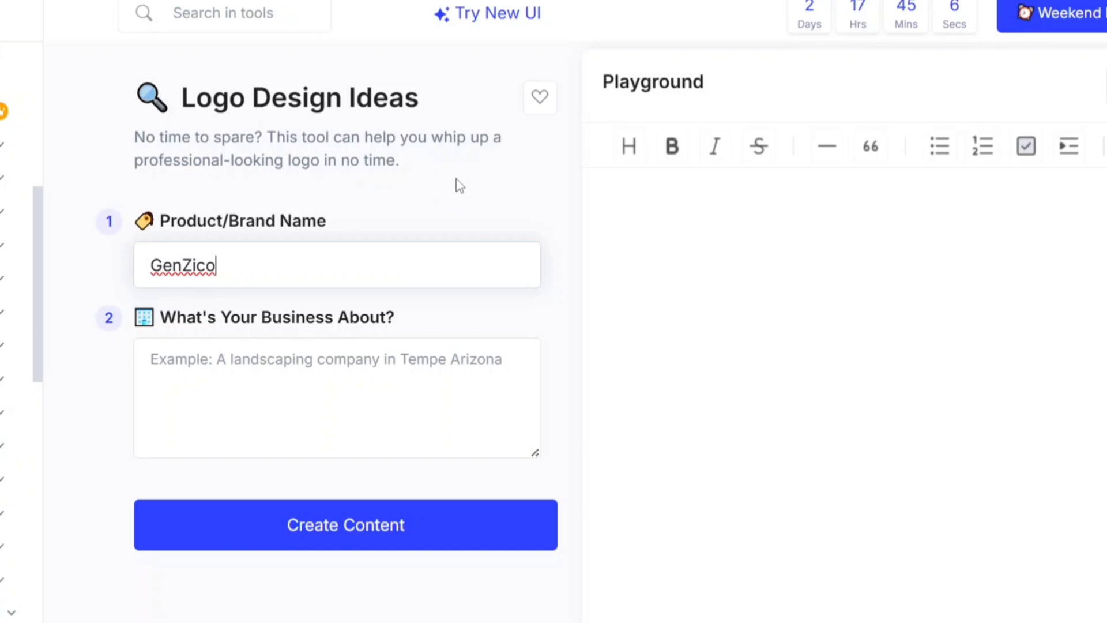
left_click(363, 374)
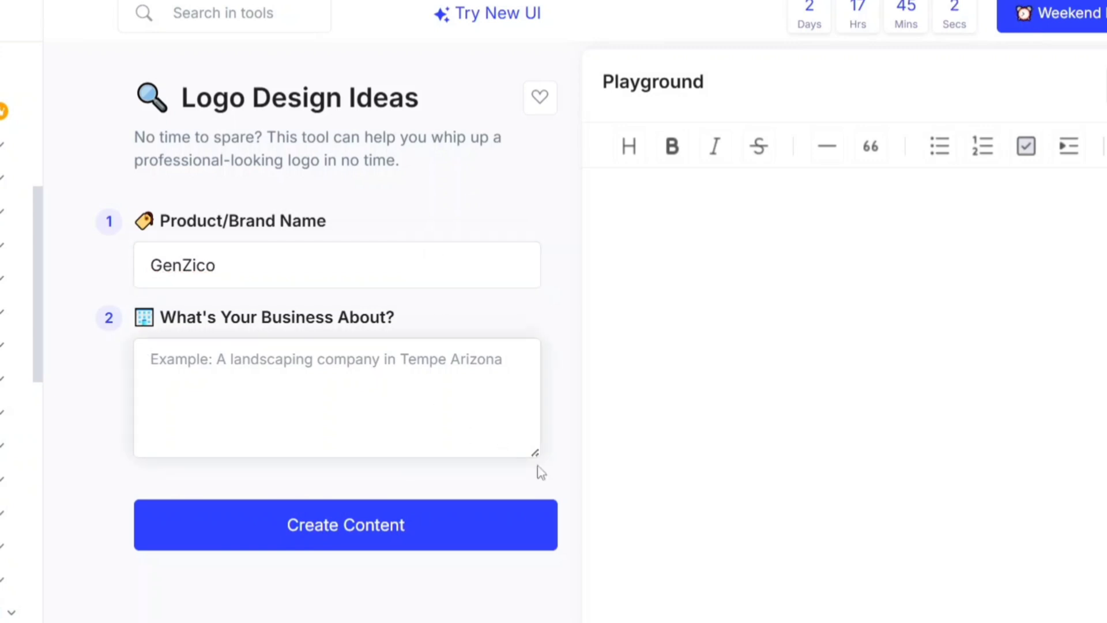
type("Modern clothing ")
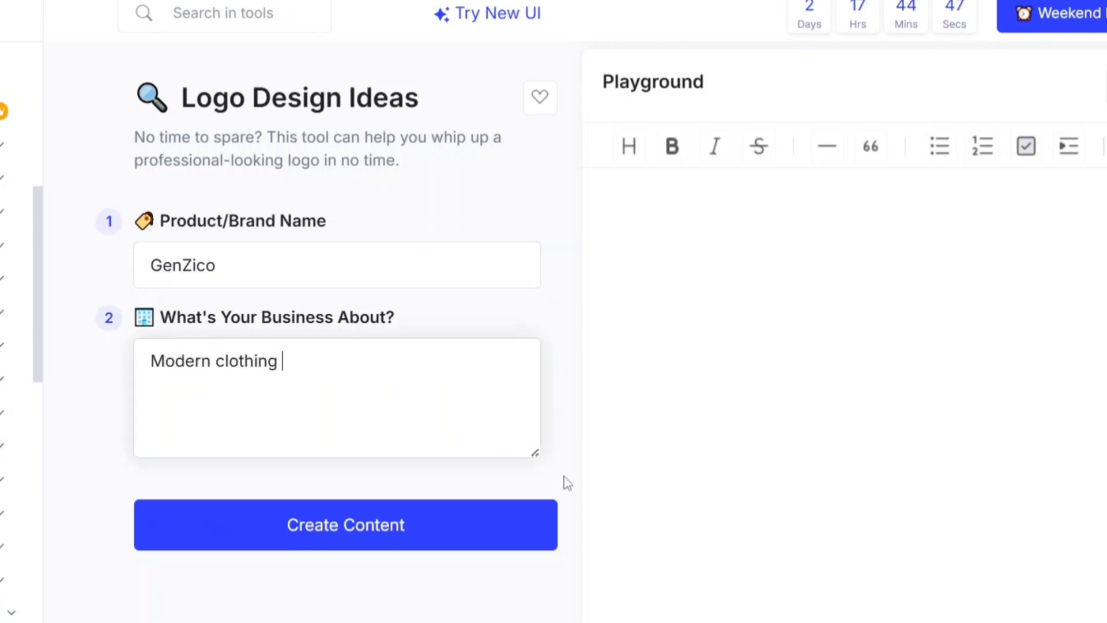
type("for GenZ")
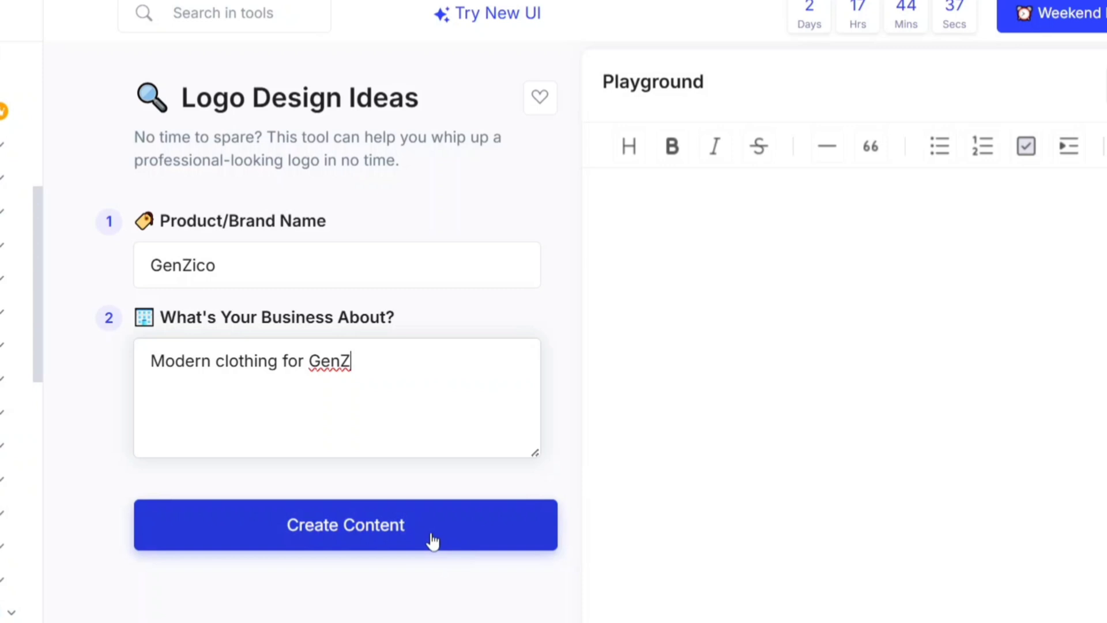
left_click(433, 541)
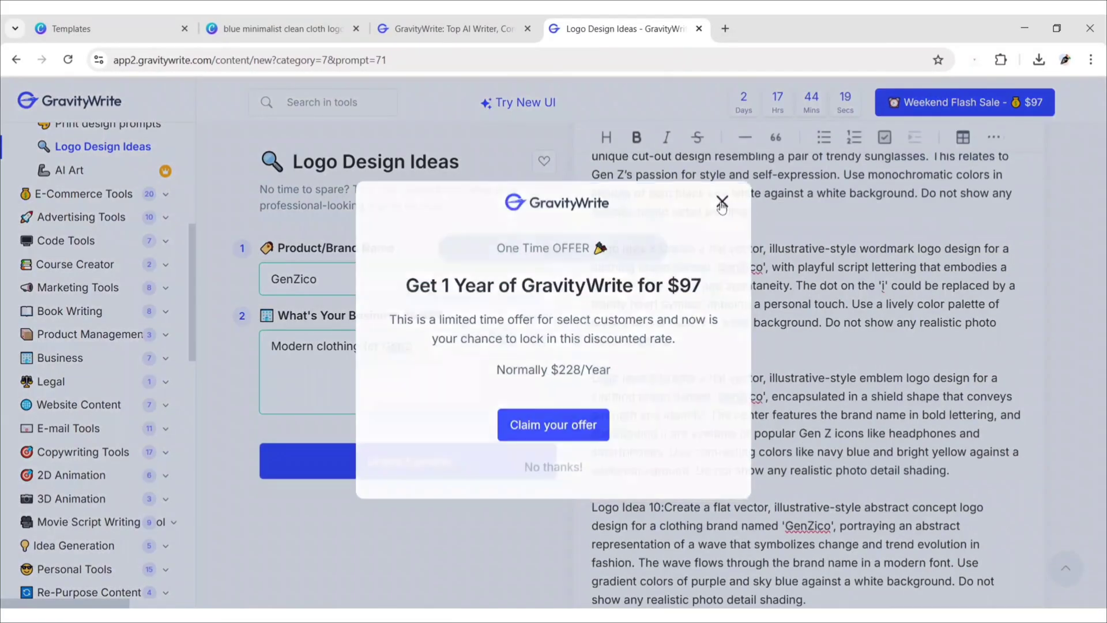
left_click(722, 203)
scroll(722, 203, "up", 8)
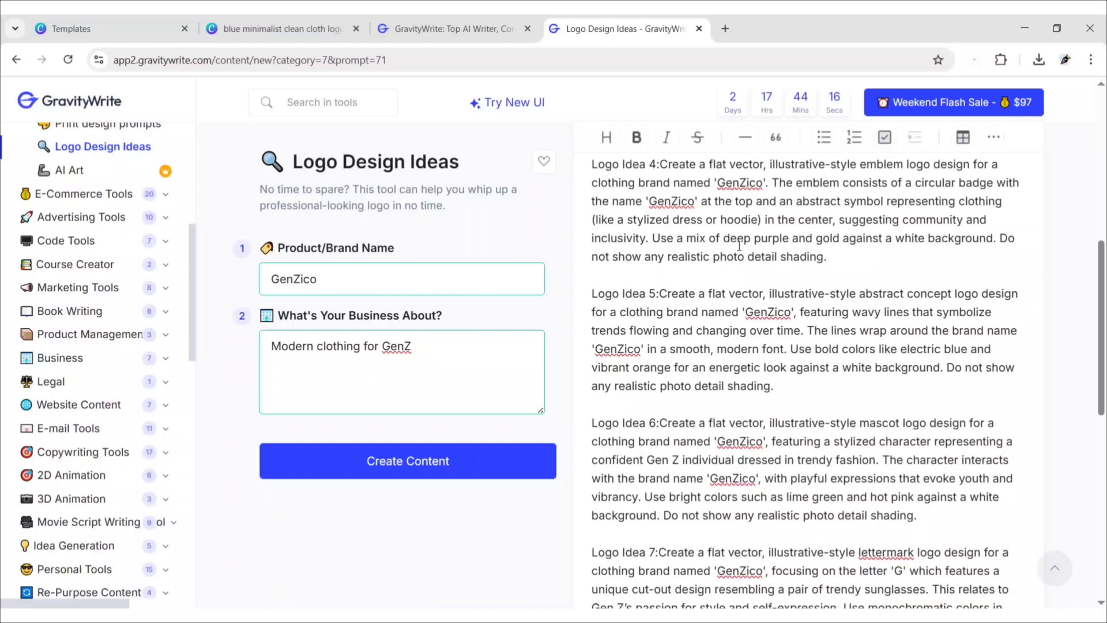
scroll(739, 246, "up", 10)
scroll(850, 283, "down", 2)
scroll(859, 288, "down", 12)
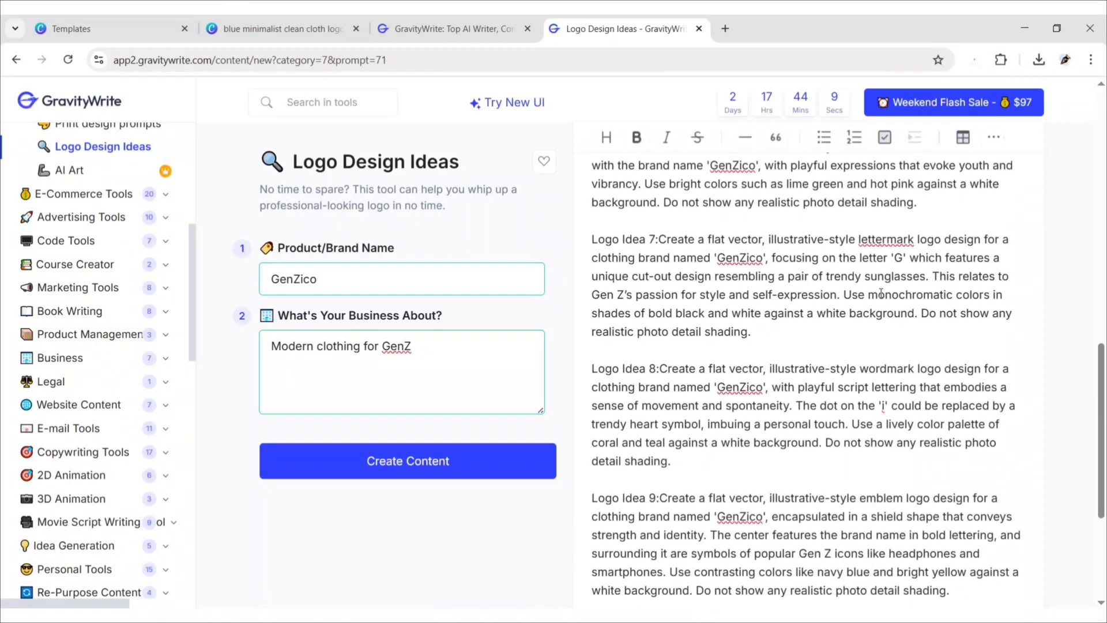
scroll(881, 294, "down", 5)
- Open Canva's Dream Lab with a square 1:1 aspect ratio
left_click(96, 29)
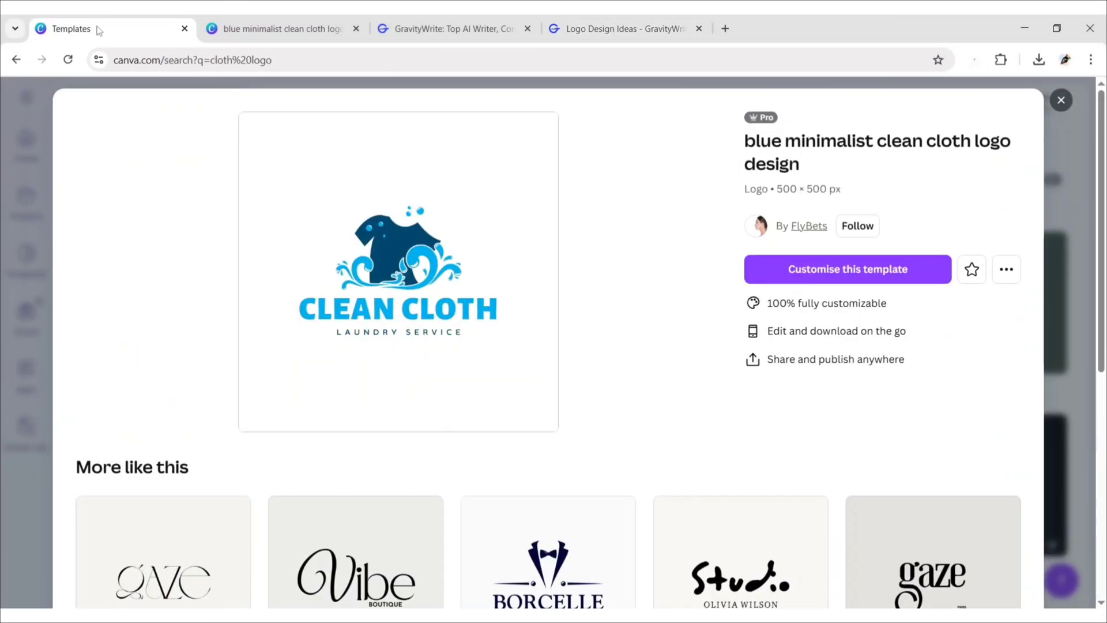
left_click(1064, 101)
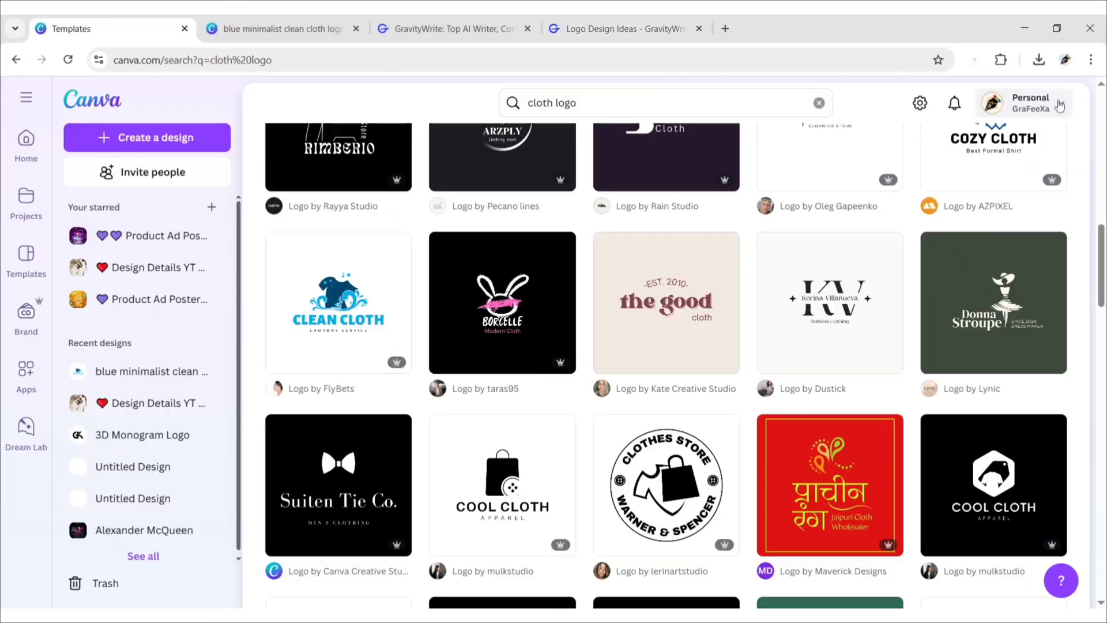
left_click(25, 438)
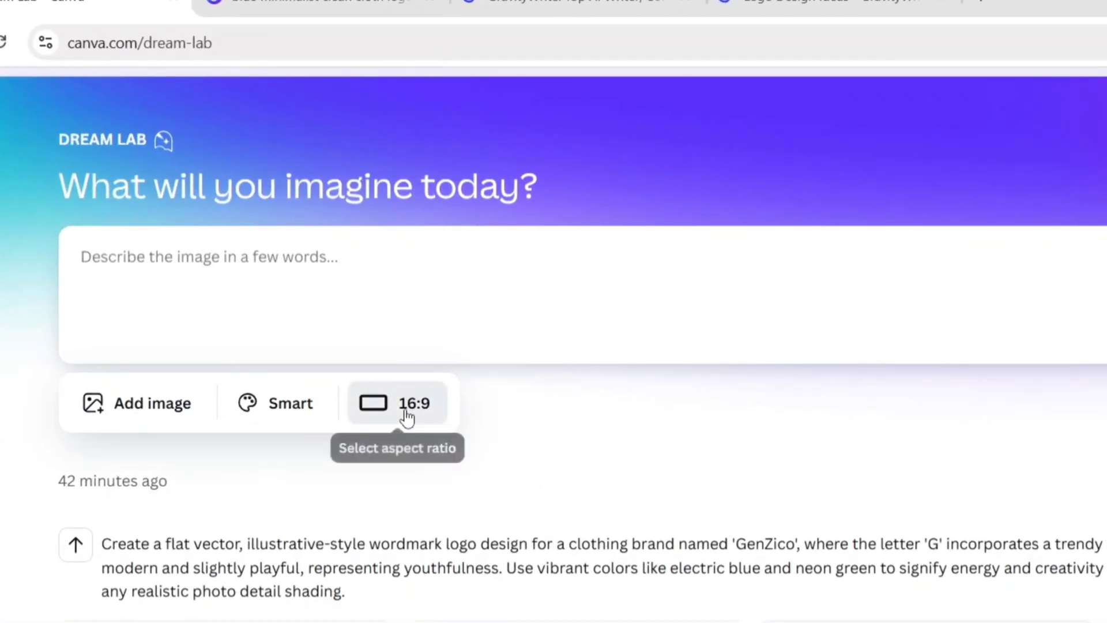
left_click(408, 414)
left_click(413, 542)
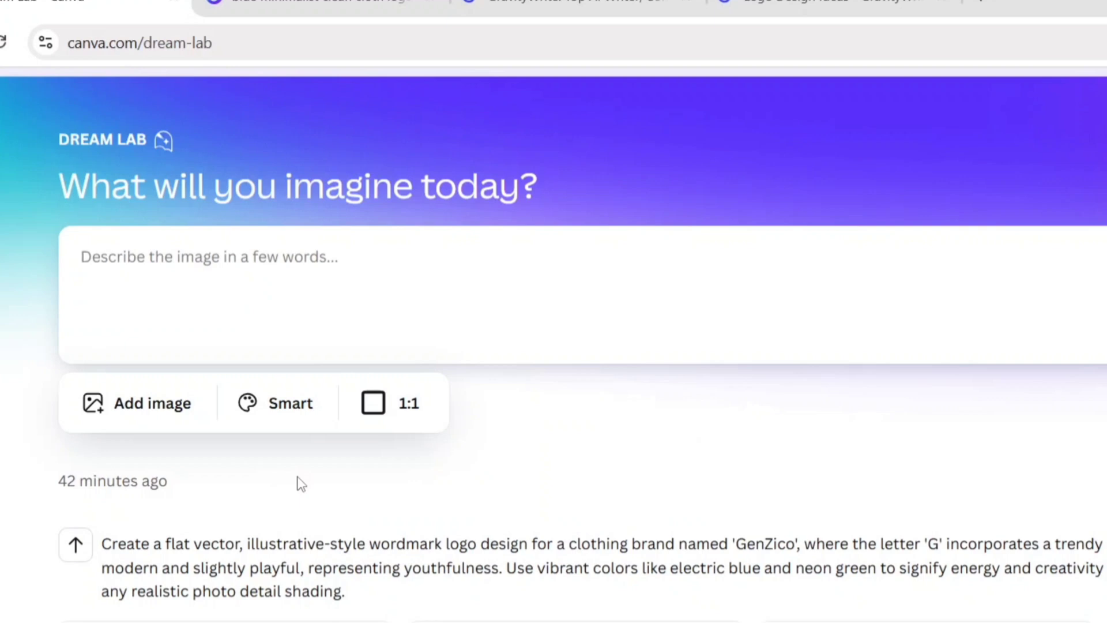
- Upload the clean cloth logo file as the Dream Lab style reference image
left_click(127, 409)
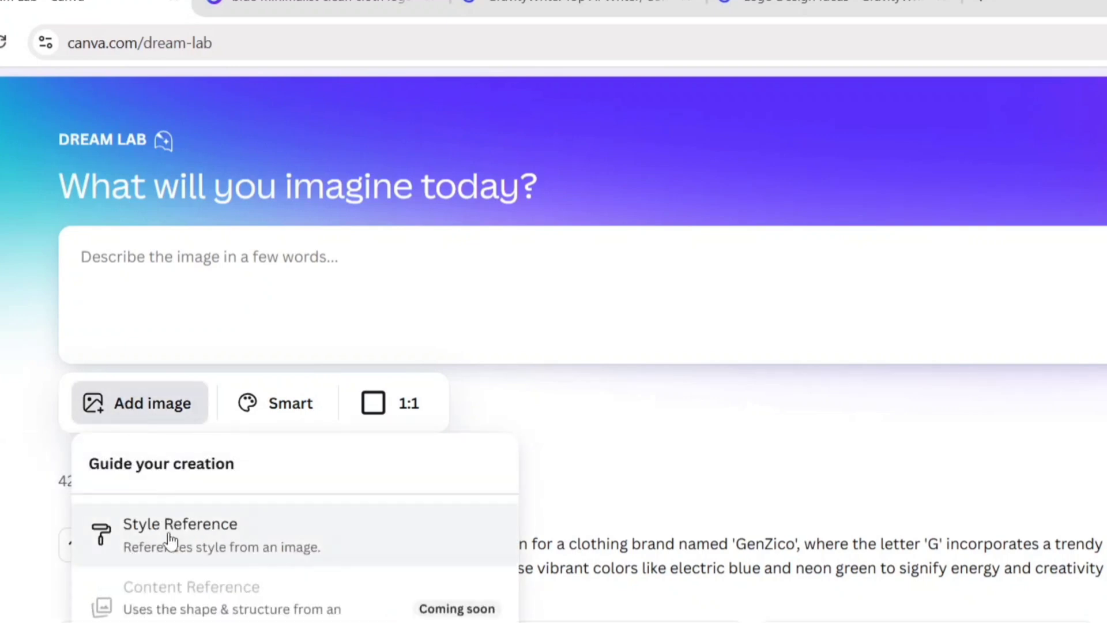
left_click(115, 545)
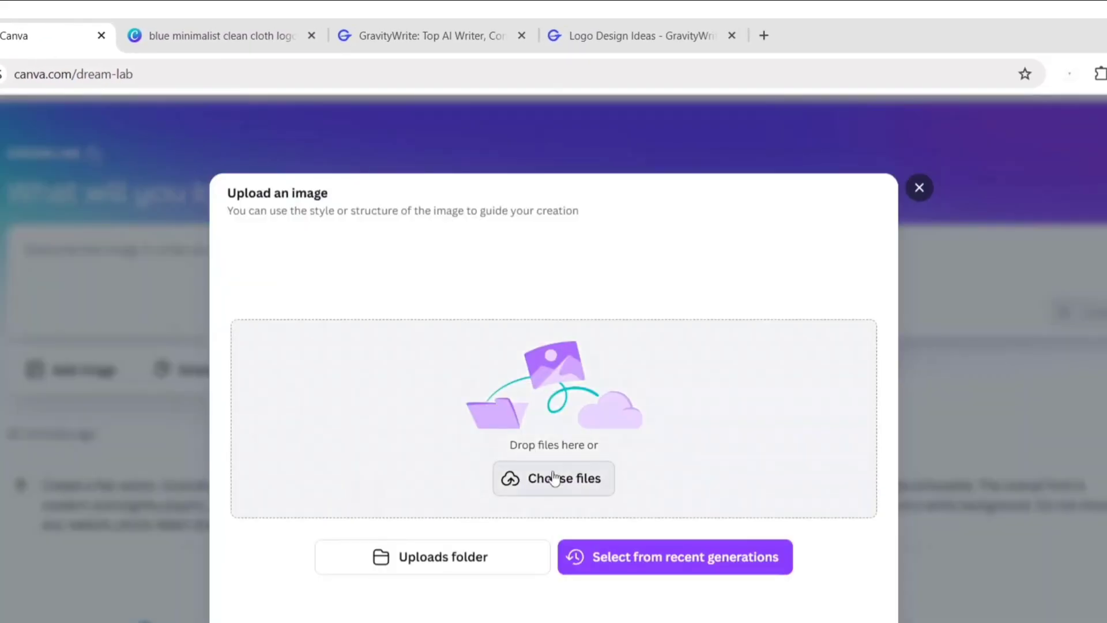
left_click(542, 478)
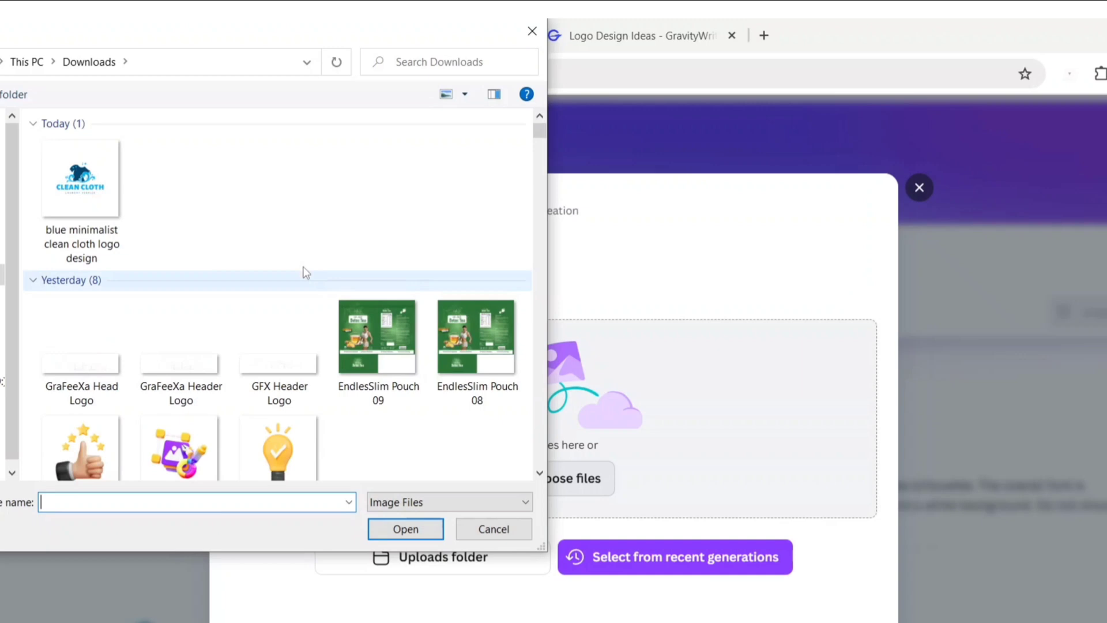
left_click(85, 184)
left_click(393, 524)
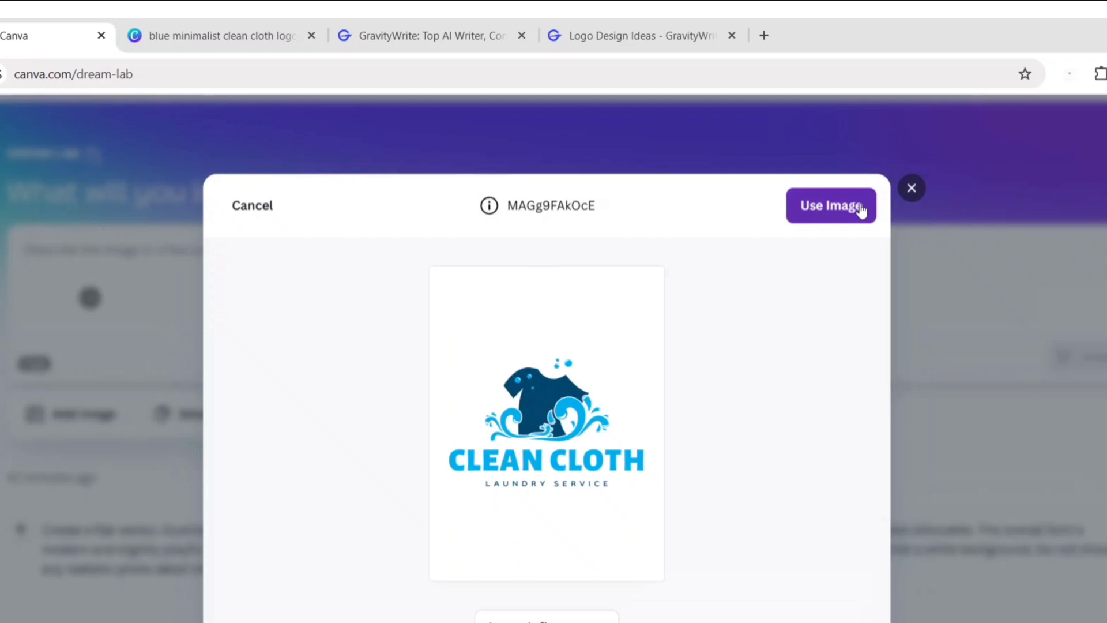
left_click(860, 207)
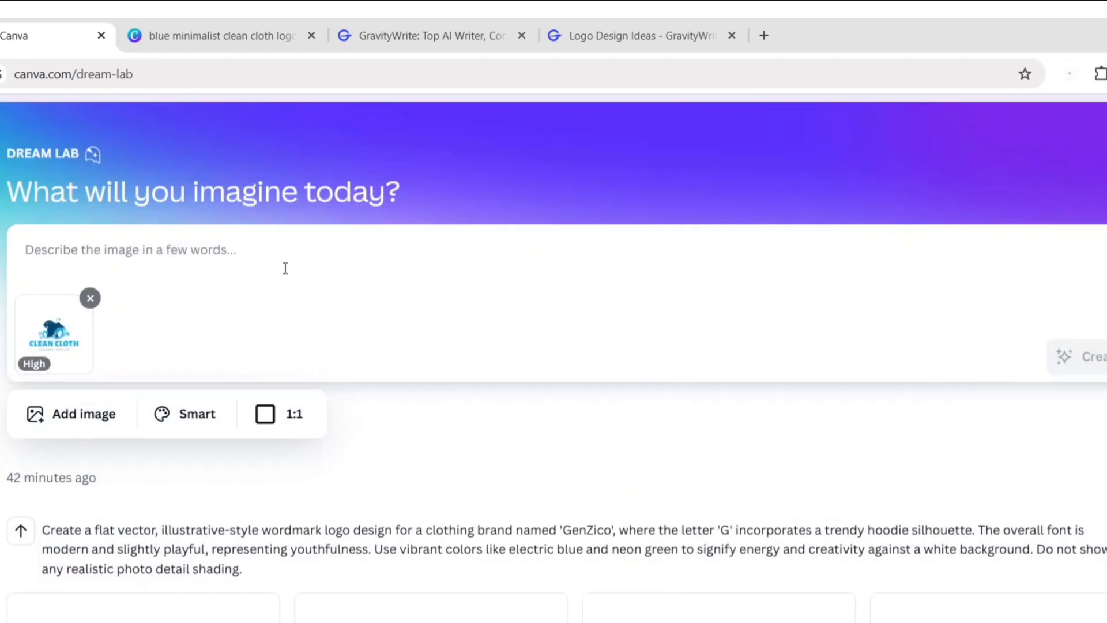
- Copy GravityWrite's Logo Idea 1 prompt text
left_click(575, 29)
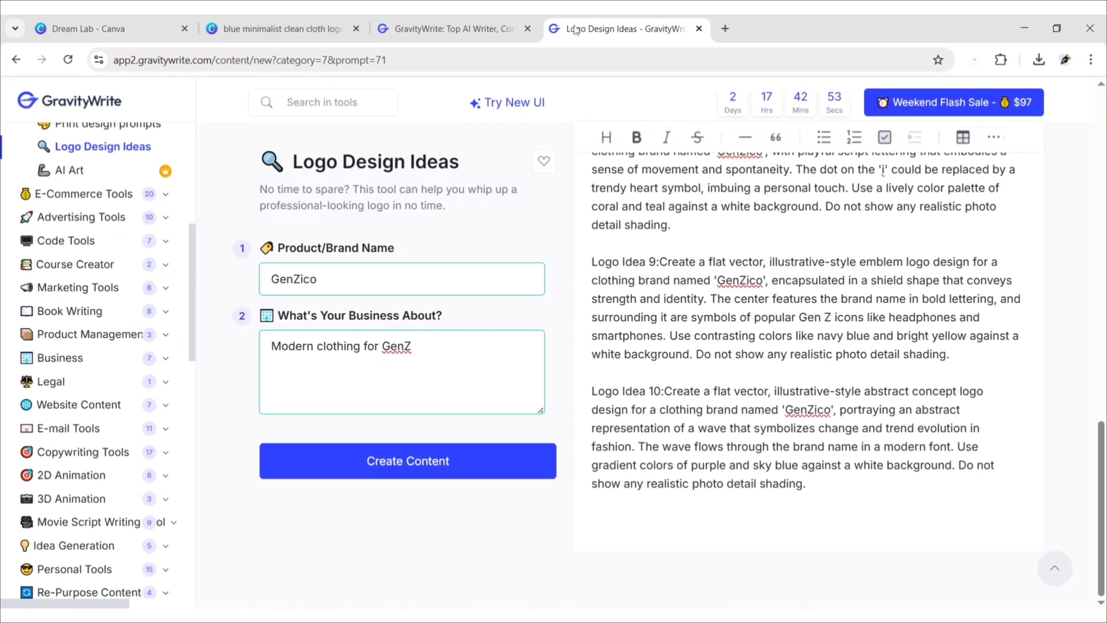
scroll(656, 235, "up", 10)
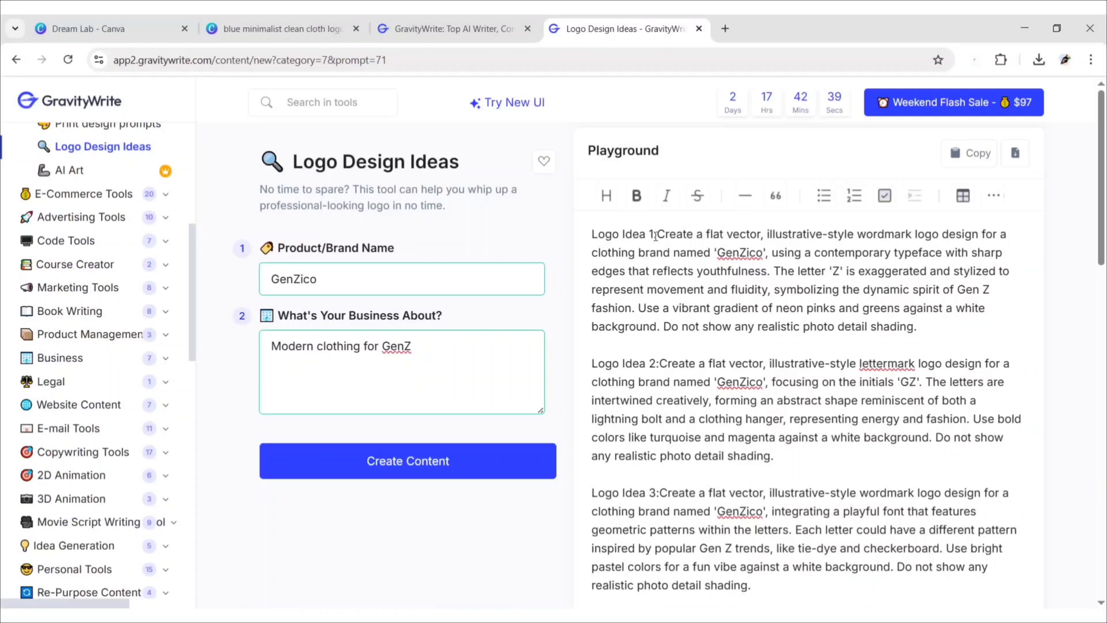
left_click_drag(656, 236, 937, 342)
key("ctrl+c")
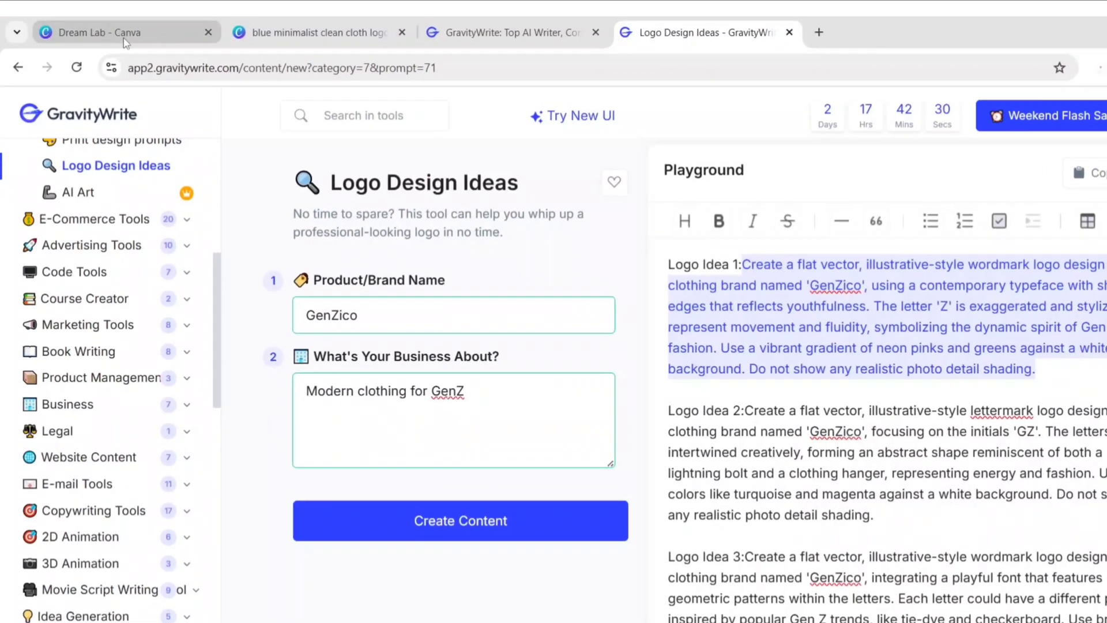
- Paste the Logo Idea 1 prompt into Dream Lab and generate two sets of GenZico logos
left_click(127, 30)
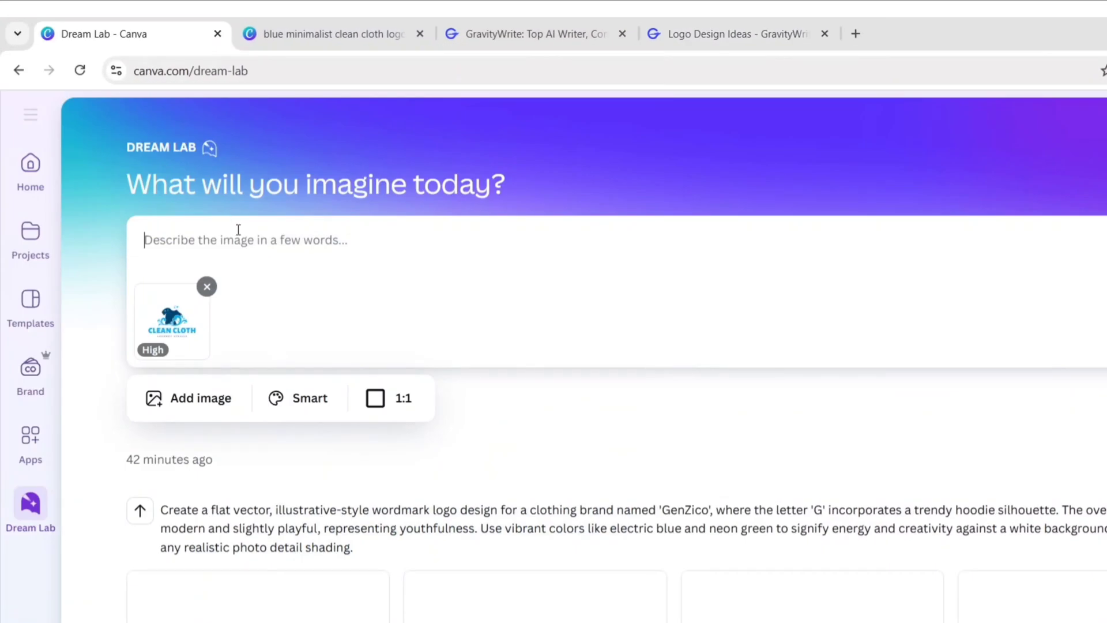
key("ctrl+v")
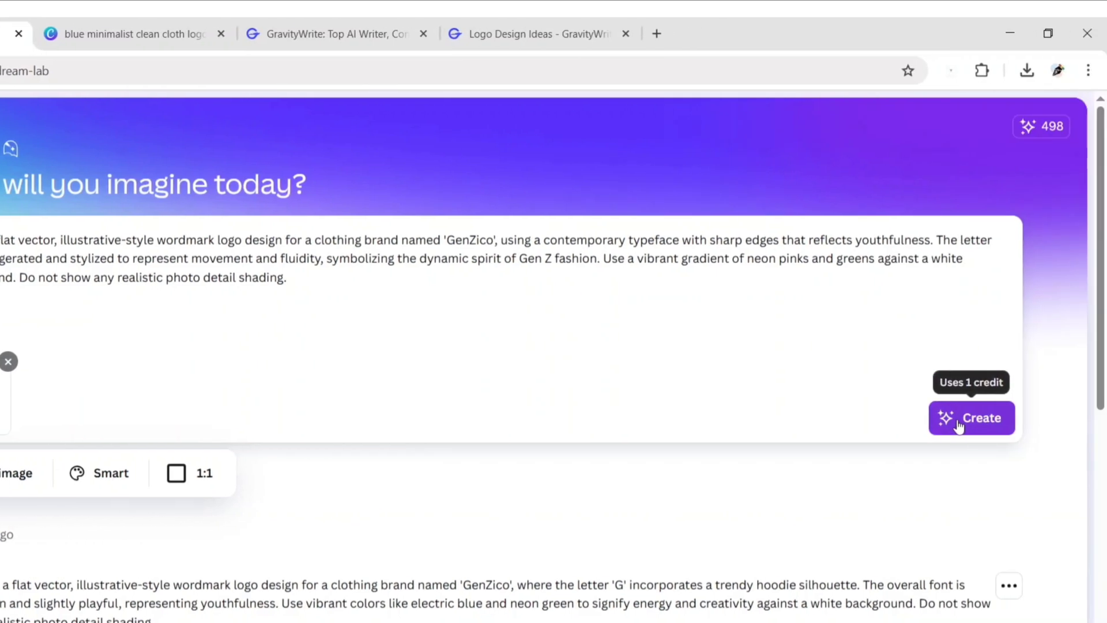
left_click(958, 426)
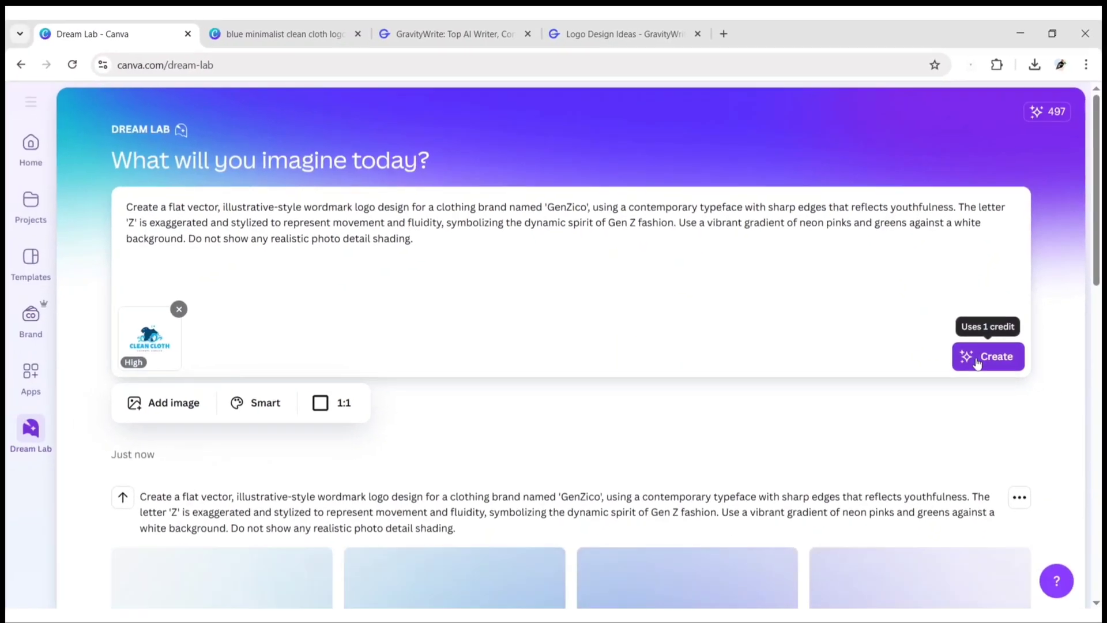
scroll(977, 362, "down", 3)
scroll(977, 362, "down", 1)
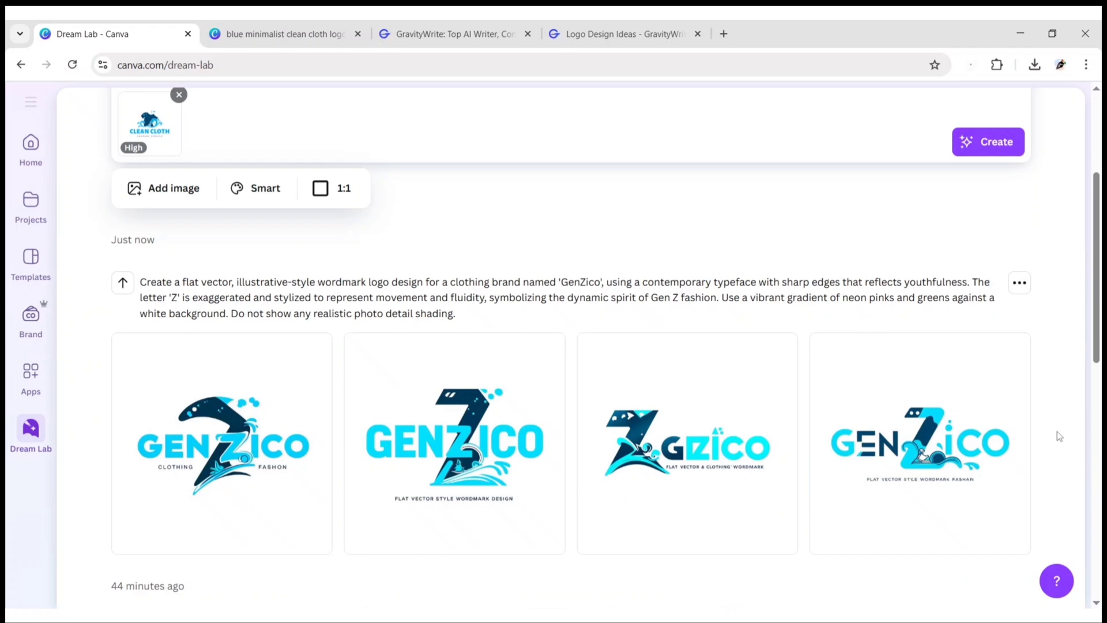
mouse_move(687, 443)
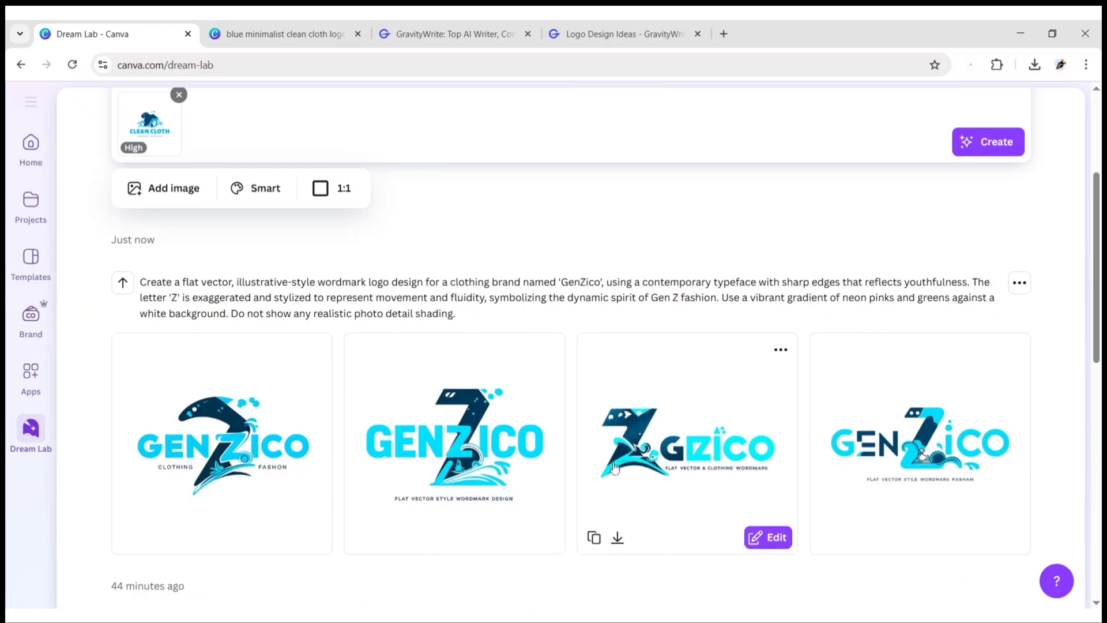
left_click(988, 142)
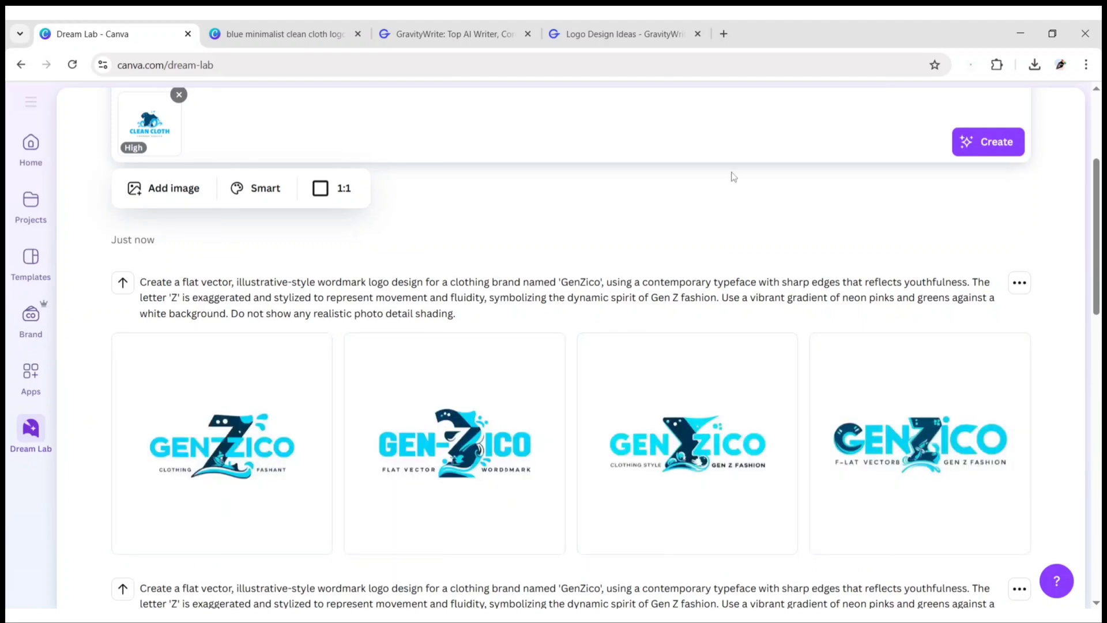
- Copy GravityWrite's Logo Idea 10 wave-concept prompt and bring it back to Canva
left_click(574, 23)
left_click(1030, 350)
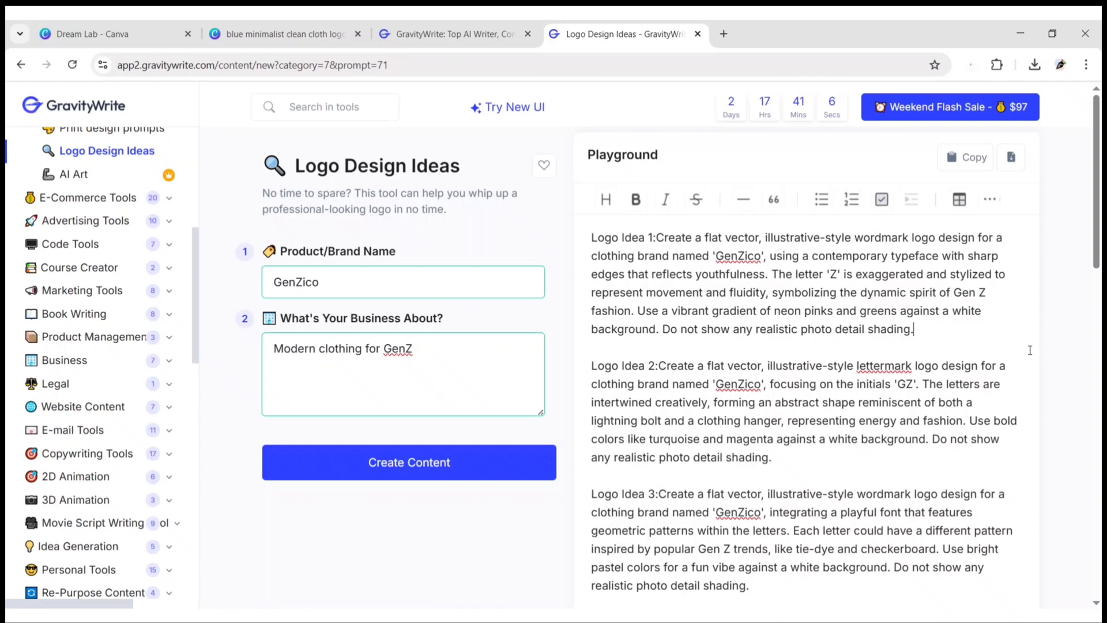
scroll(1029, 350, "down", 3)
scroll(1021, 355, "down", 4)
scroll(1014, 359, "down", 5)
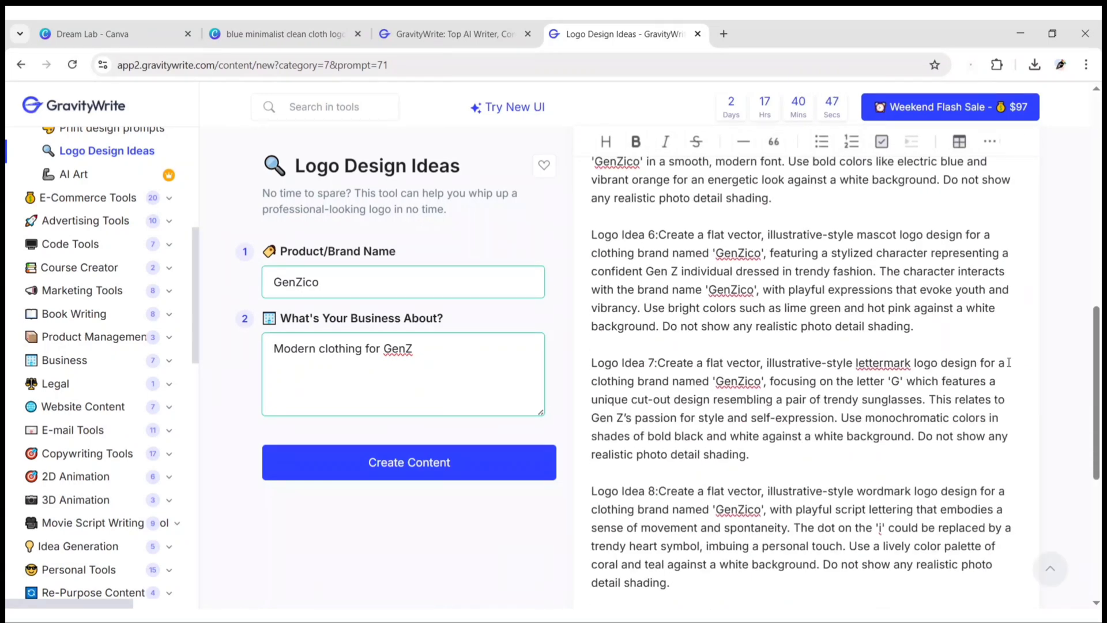
scroll(1008, 362, "down", 5)
left_click_drag(666, 457, 804, 554)
key("ctrl+c")
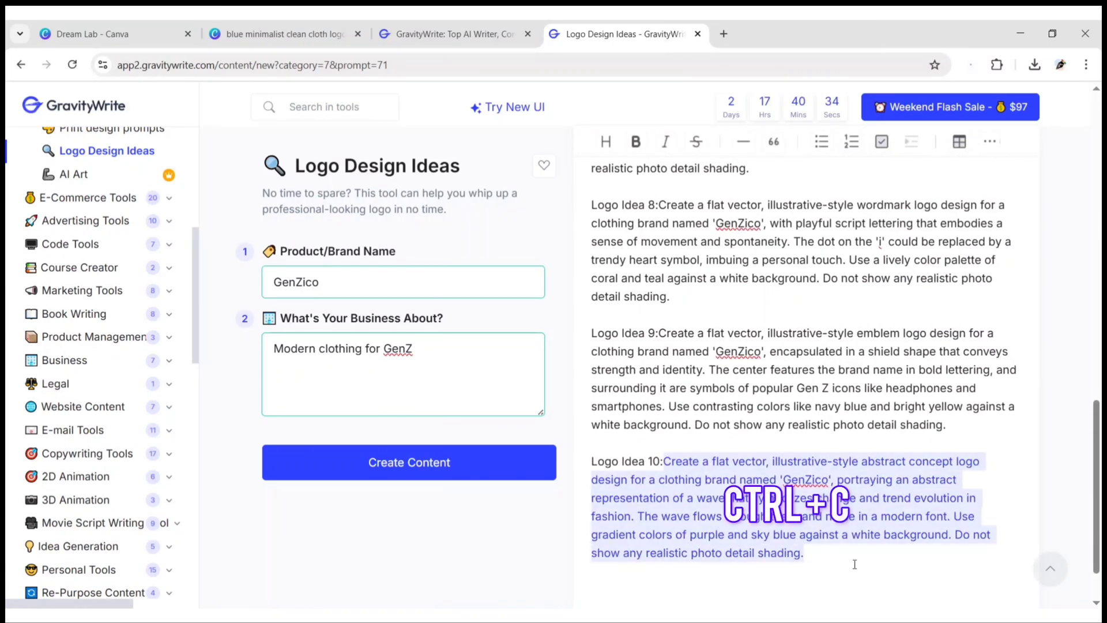
left_click(92, 34)
scroll(425, 231, "up", 5)
- Replace the Dream Lab prompt with the wave-concept text and generate new logos
key("ctrl+a")
key("ctrl+v")
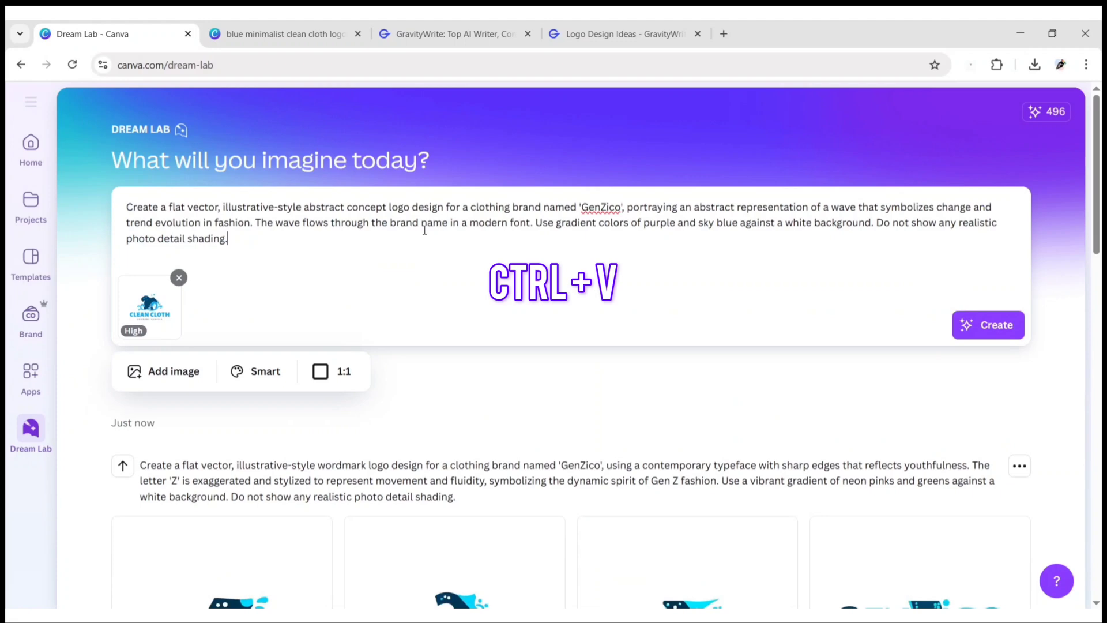
left_click(986, 328)
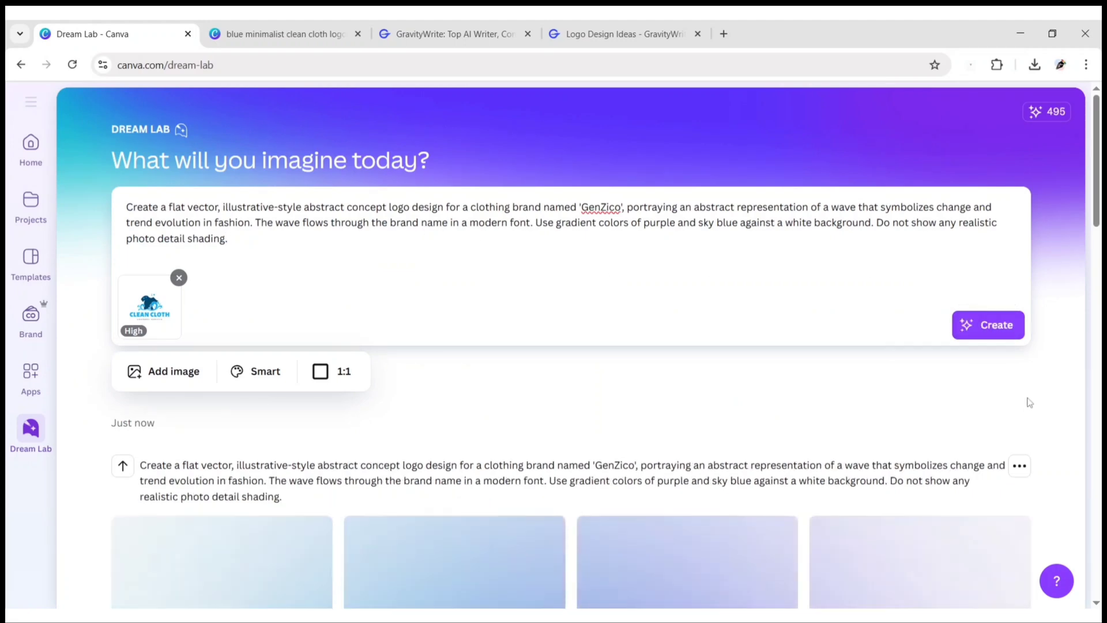
scroll(1050, 400, "down", 3)
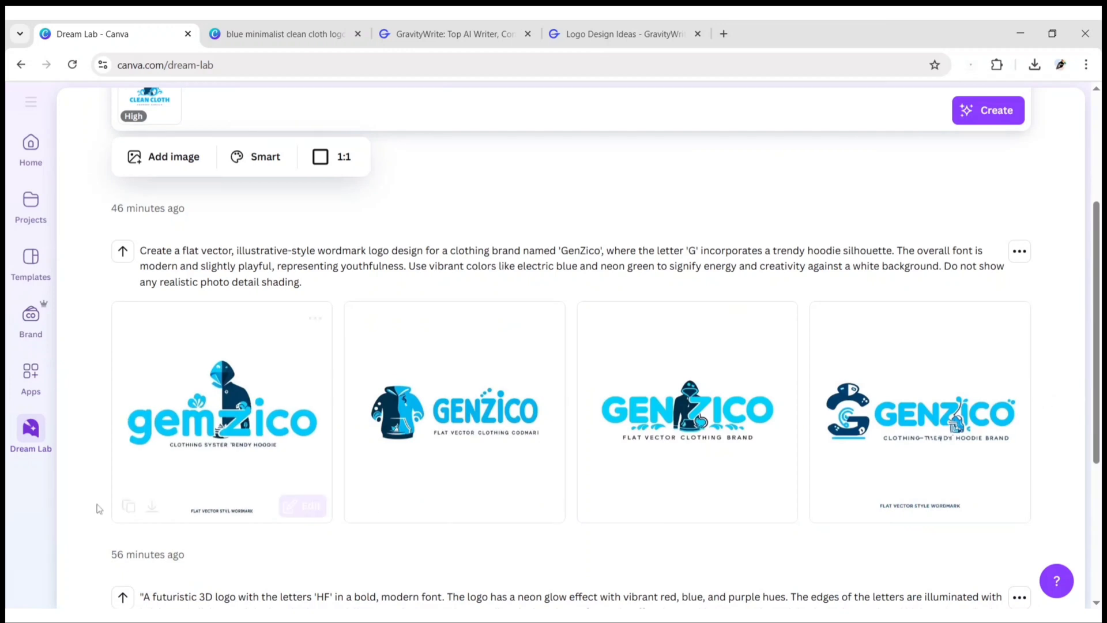
- Preview each of the four generated GenZico hoodie logos, settling on the fourth
left_click(188, 422)
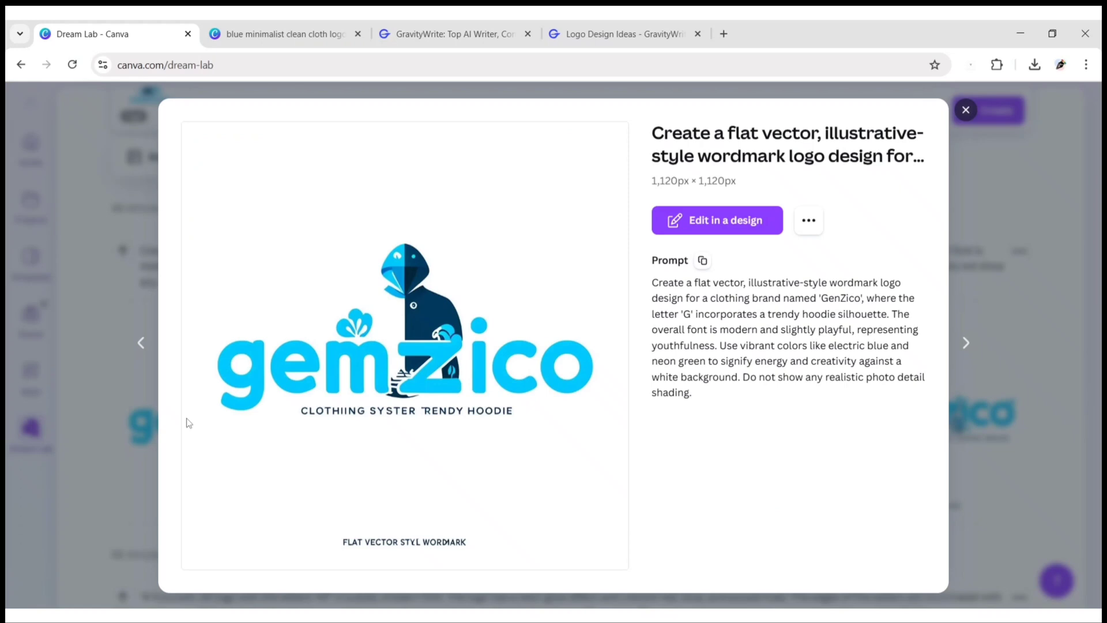
left_click(964, 112)
left_click(398, 443)
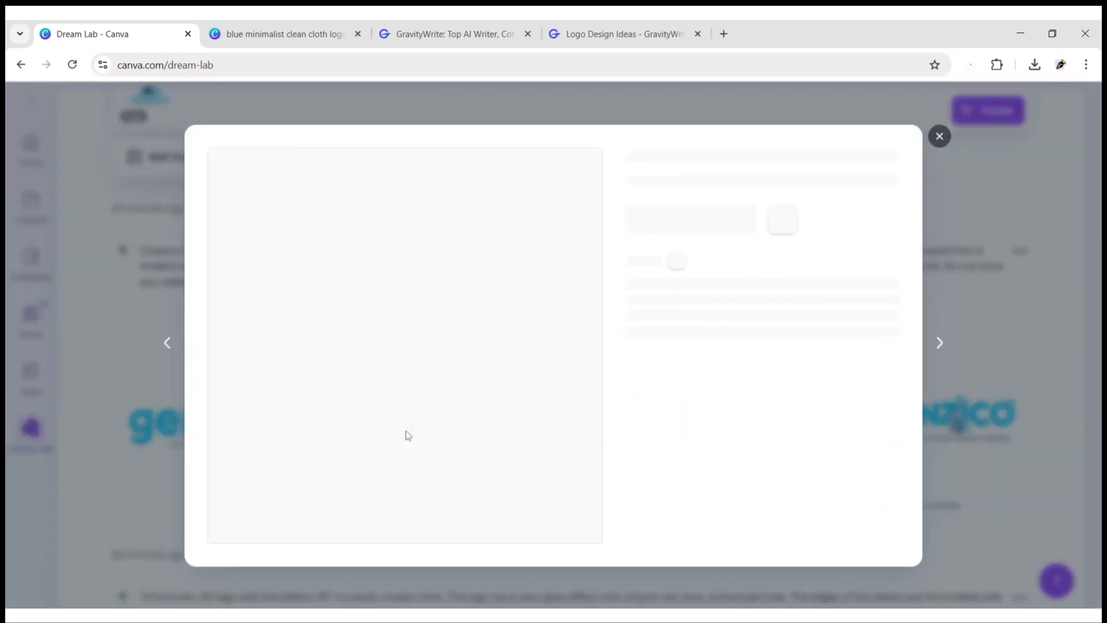
left_click(966, 111)
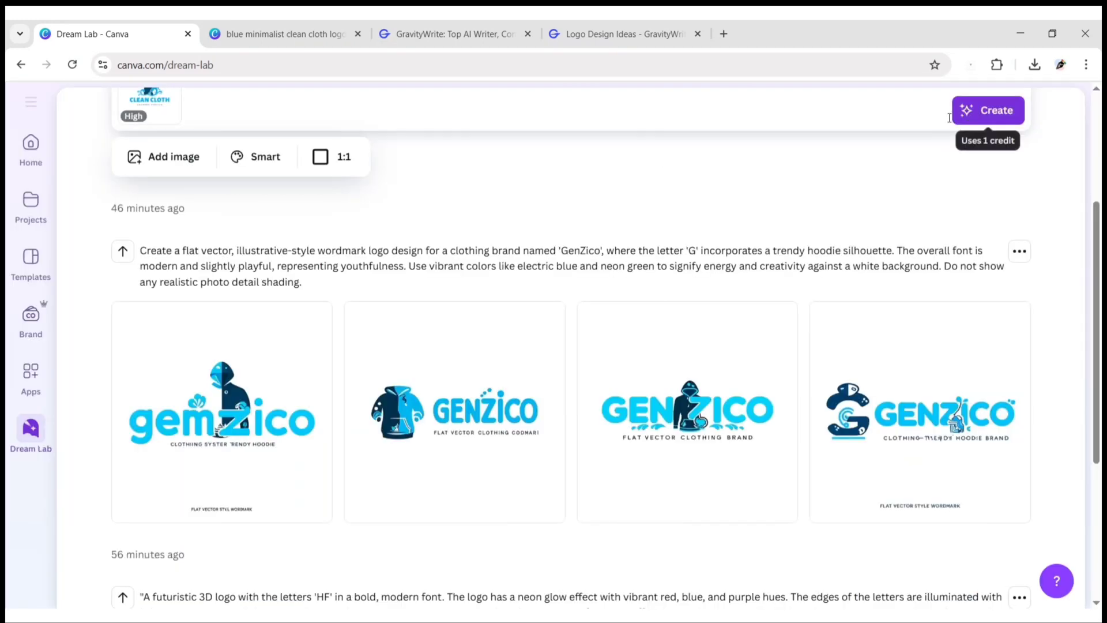
left_click(692, 403)
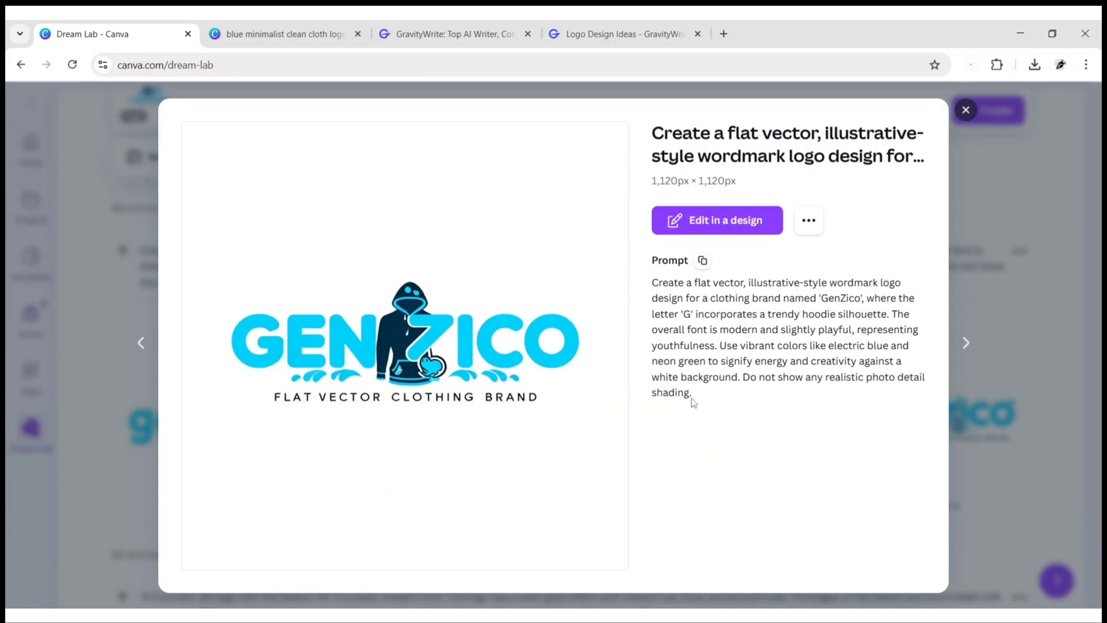
left_click(965, 109)
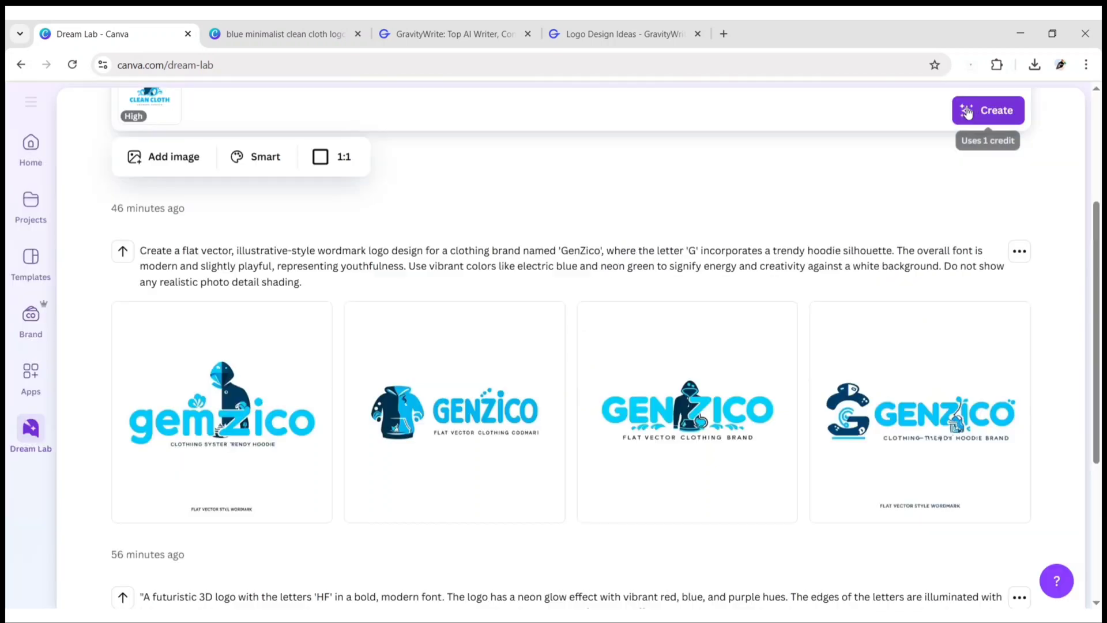
left_click(934, 364)
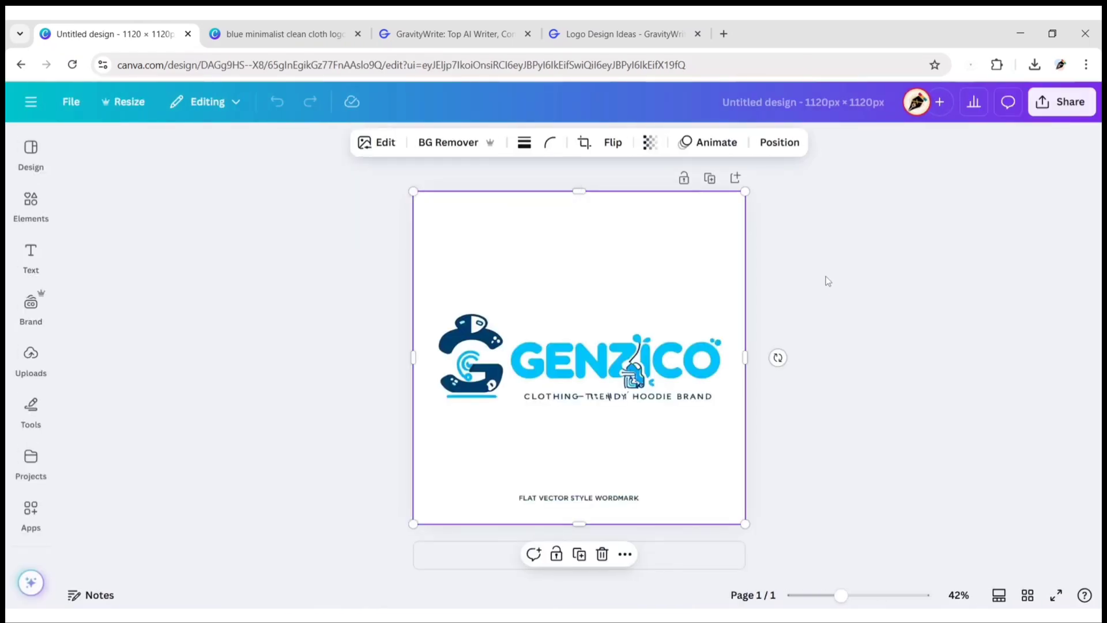
- Remove the logo's background and erase the leftover tagline with a size-25 eraser brush
left_click(470, 145)
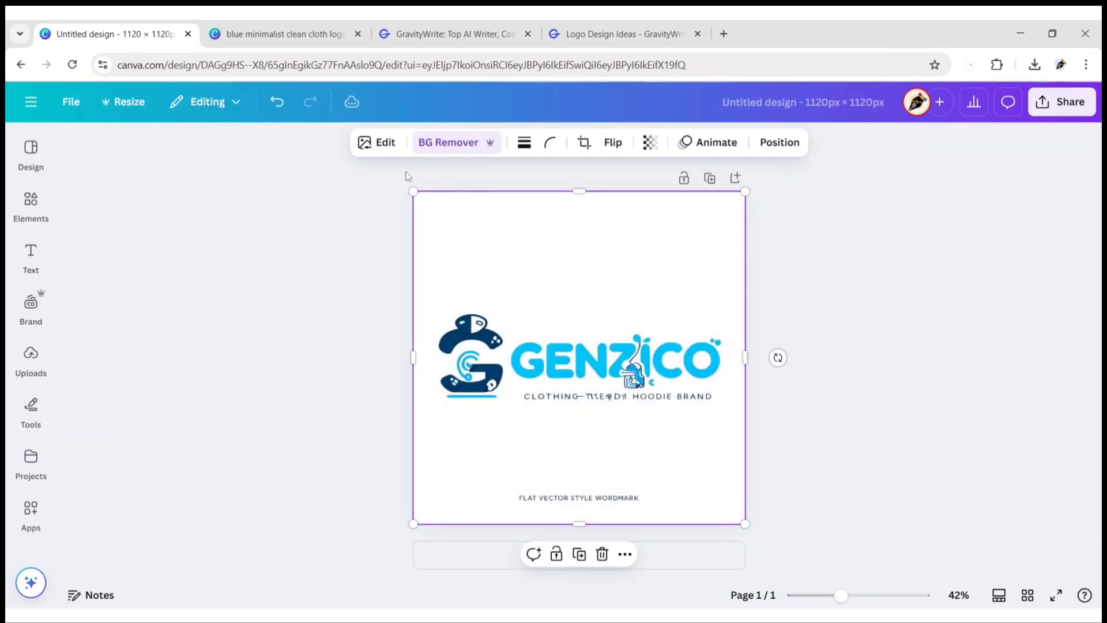
left_click(372, 143)
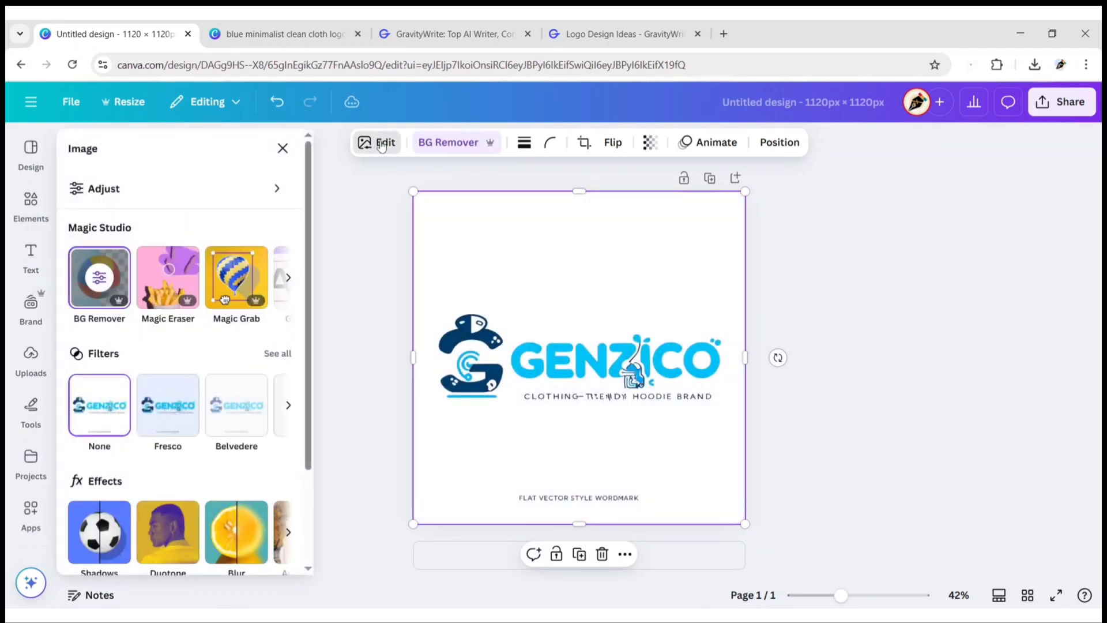
left_click(98, 279)
left_click_drag(107, 331, 120, 333)
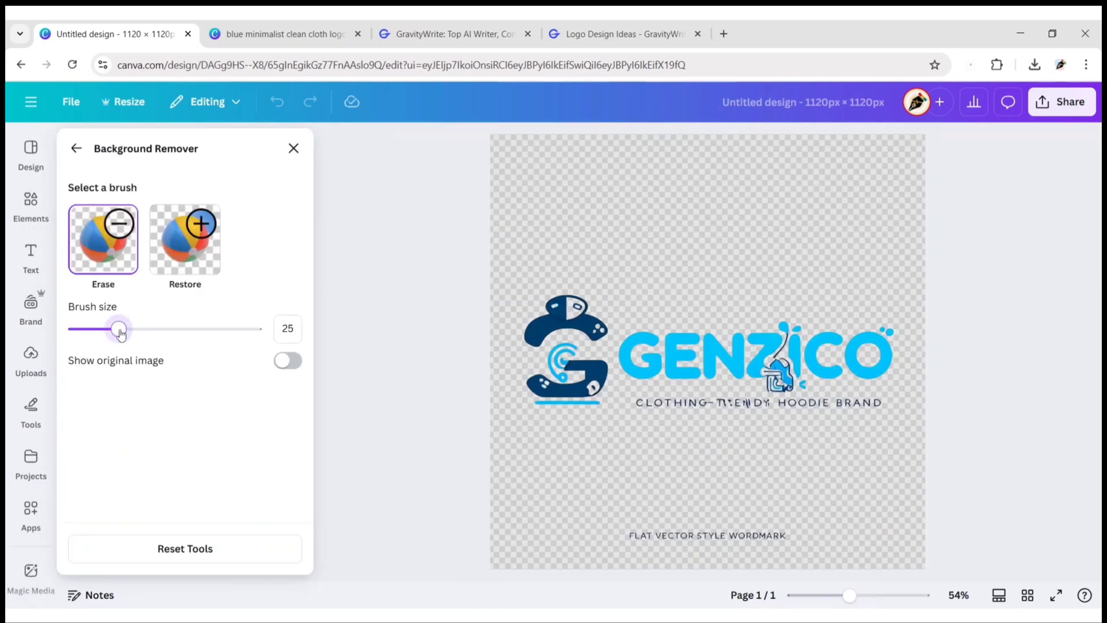
left_click_drag(645, 416, 638, 413)
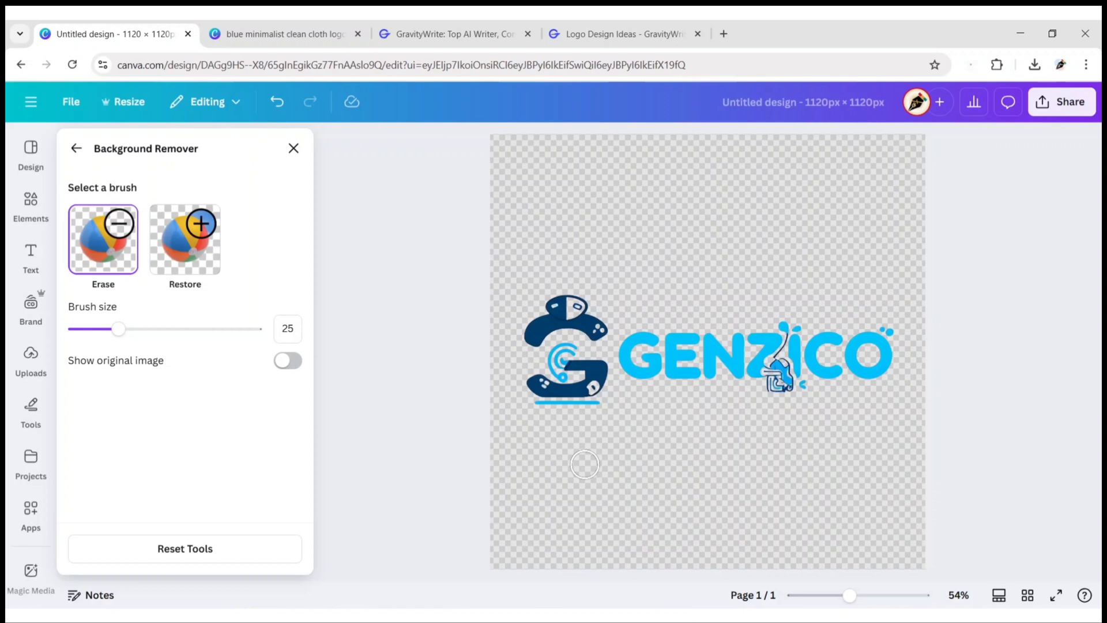
left_click(75, 149)
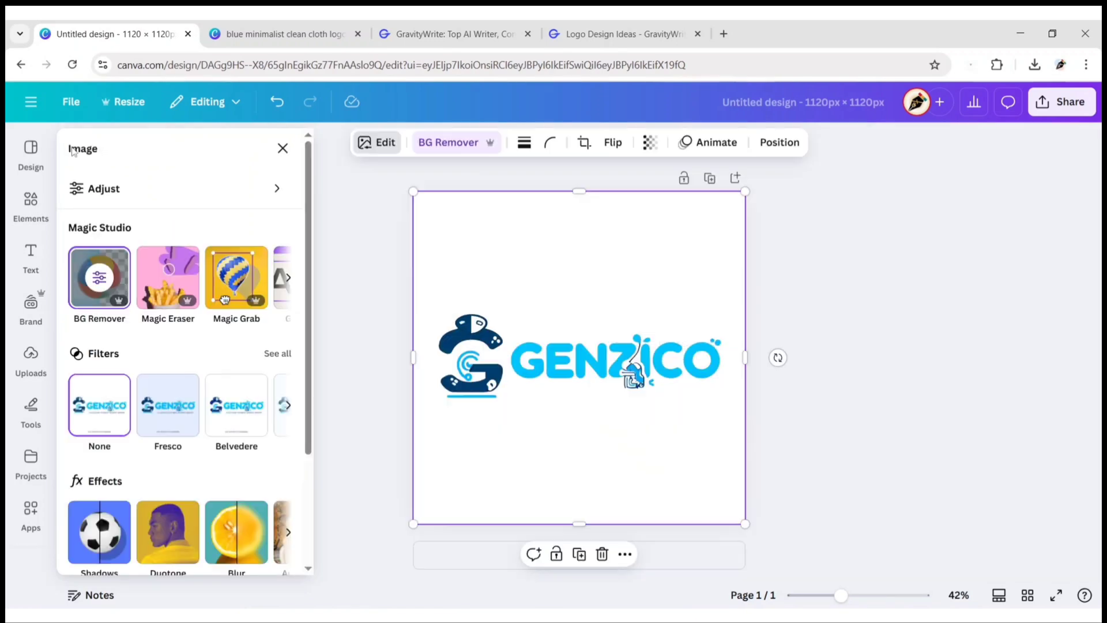
left_click(279, 149)
- Title the design 'GenZico Logo' and add a heading 'Wear the Trend, Be the Trend!!!'
left_click(864, 373)
type("GenZico")
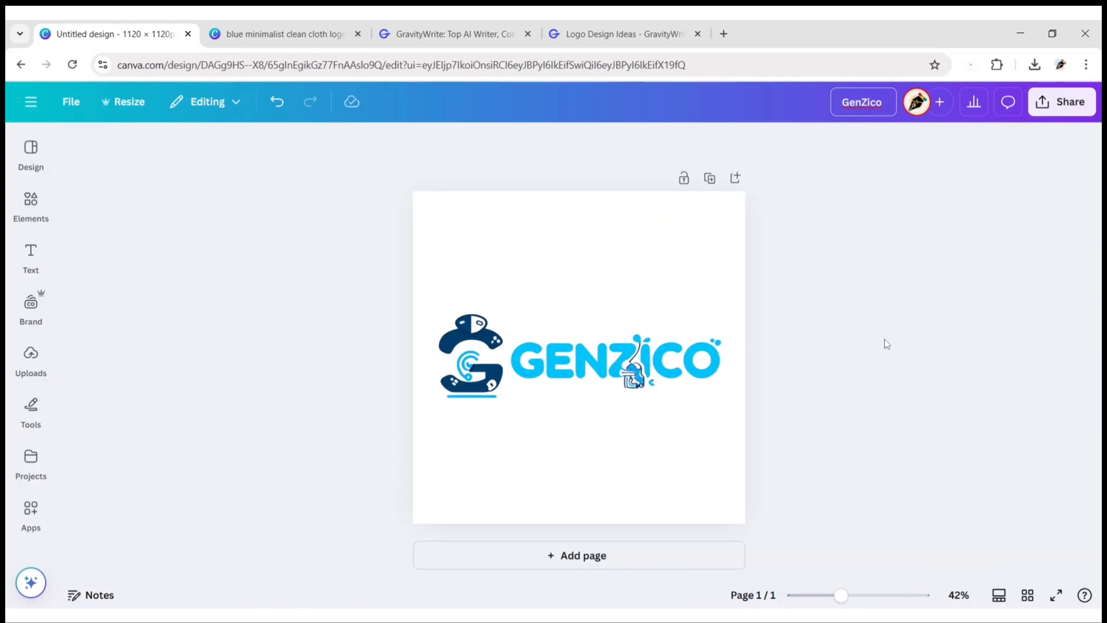
type(" Logo")
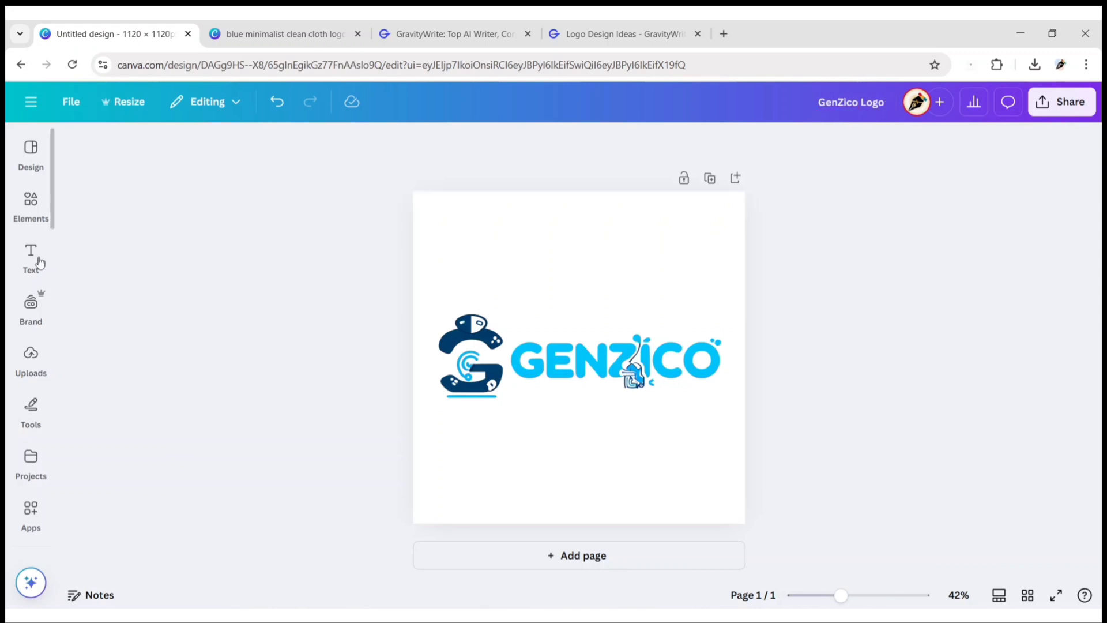
left_click(33, 256)
left_click(115, 298)
left_click(313, 367)
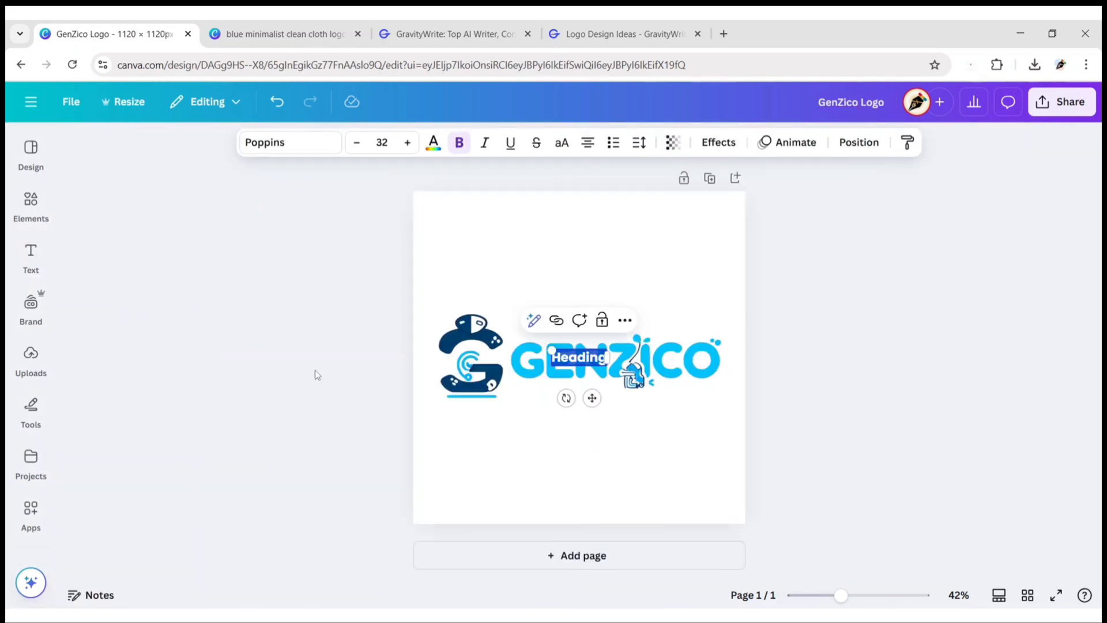
left_click_drag(592, 399, 602, 466)
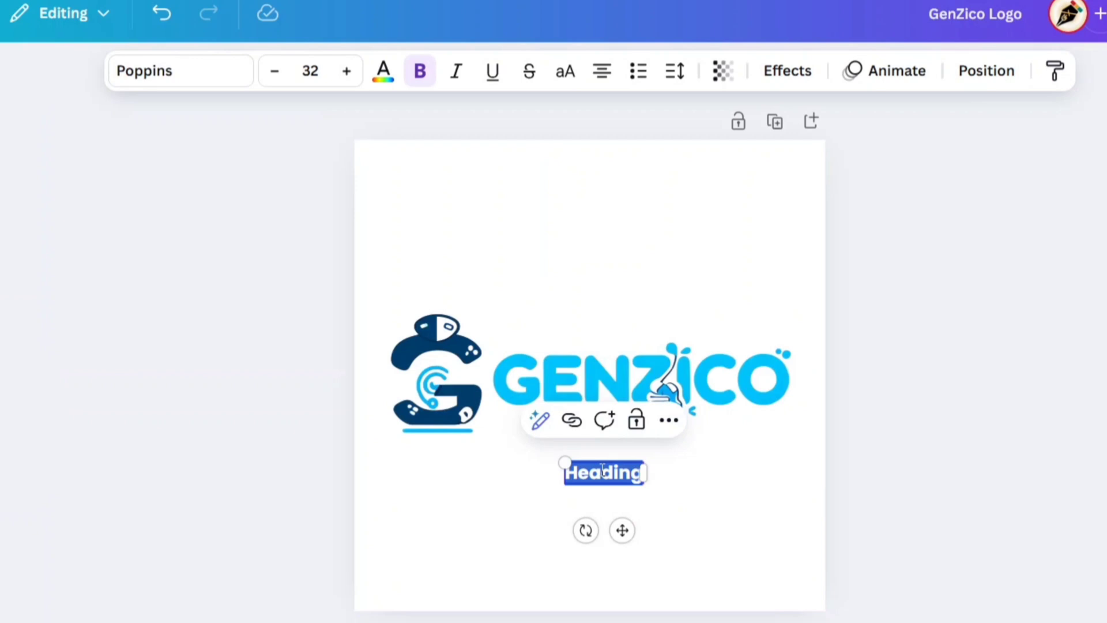
type("Wear the Trend,")
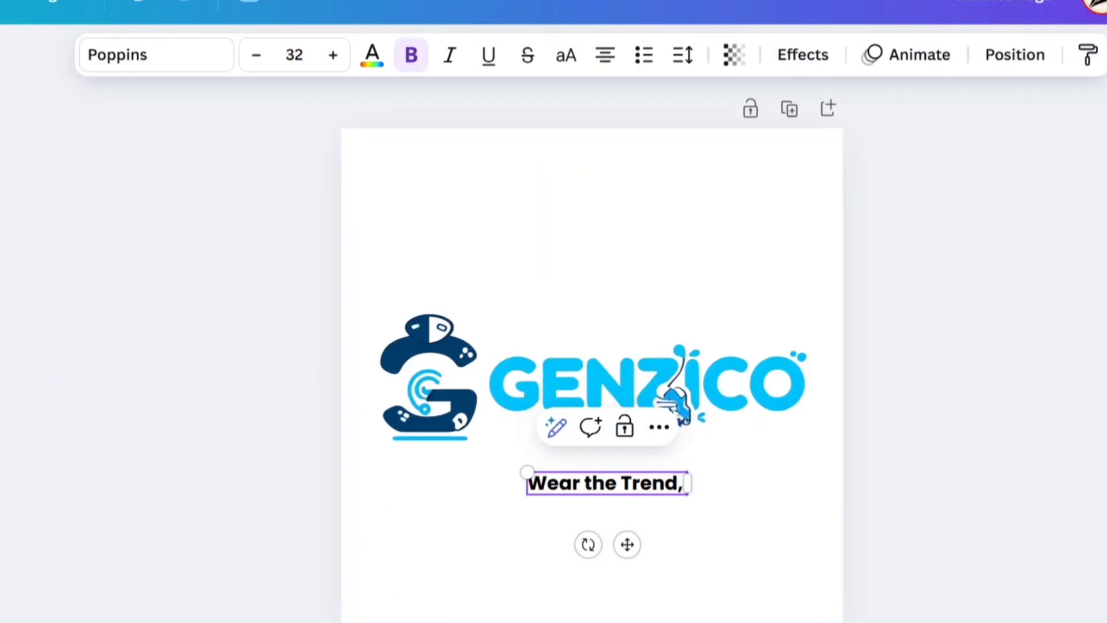
type(" Be the Trend")
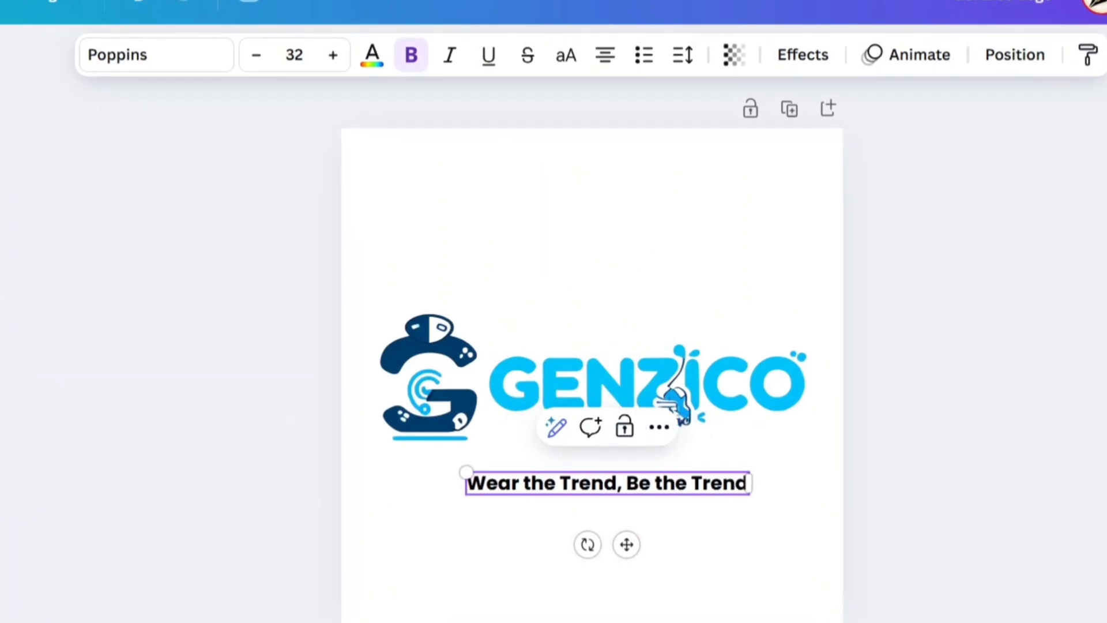
type("!!!")
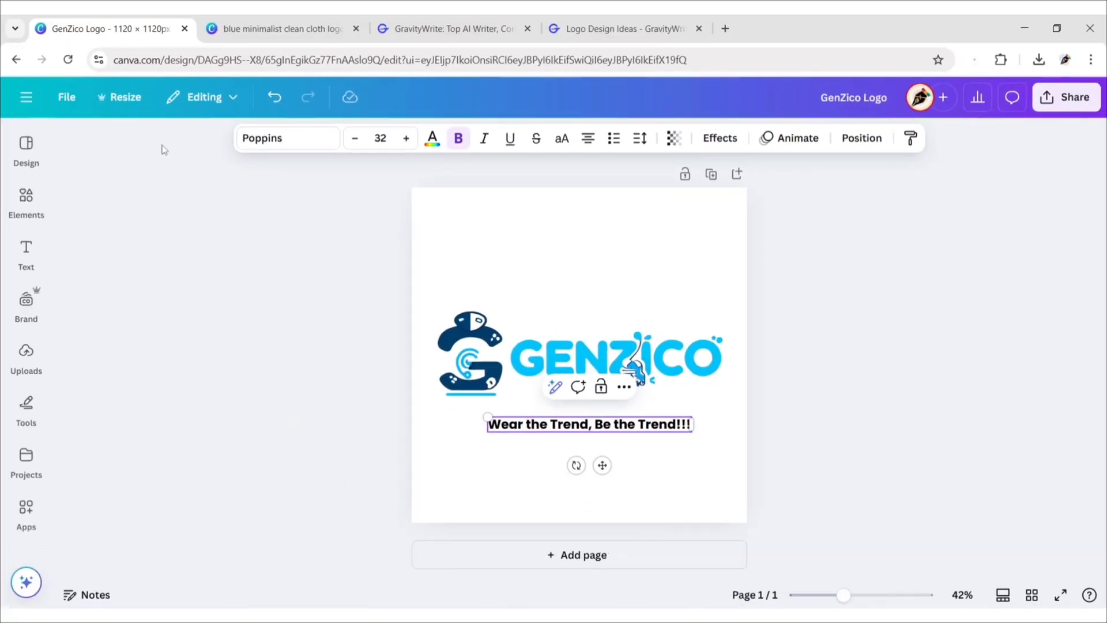
- Set the tagline in Fredoka and fit it snugly beneath the GENZICO wordmark
left_click(248, 145)
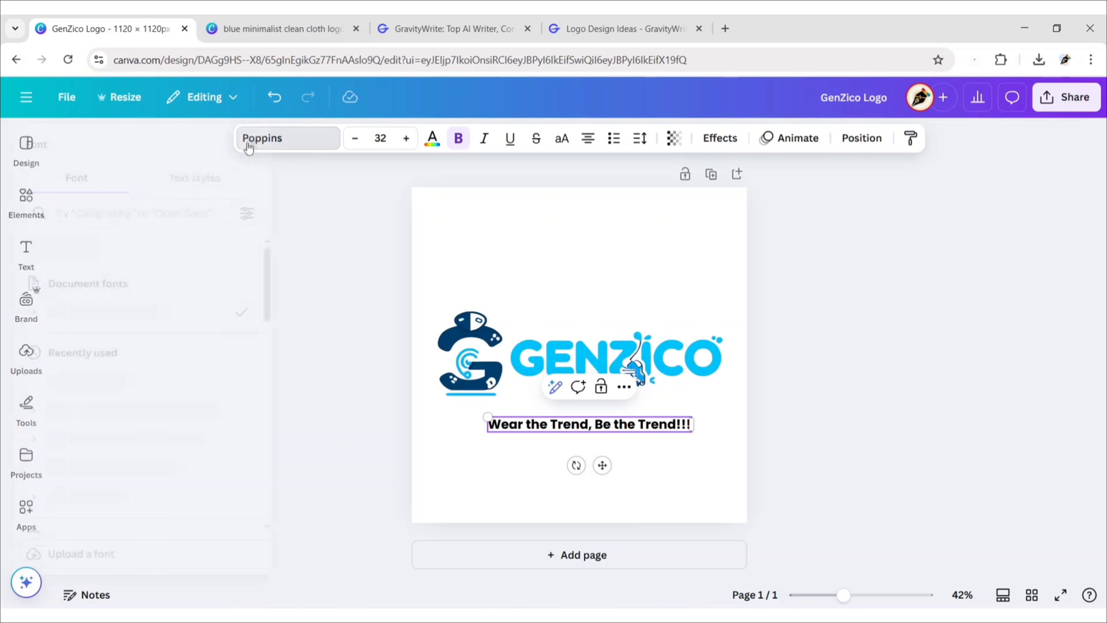
left_click(279, 414)
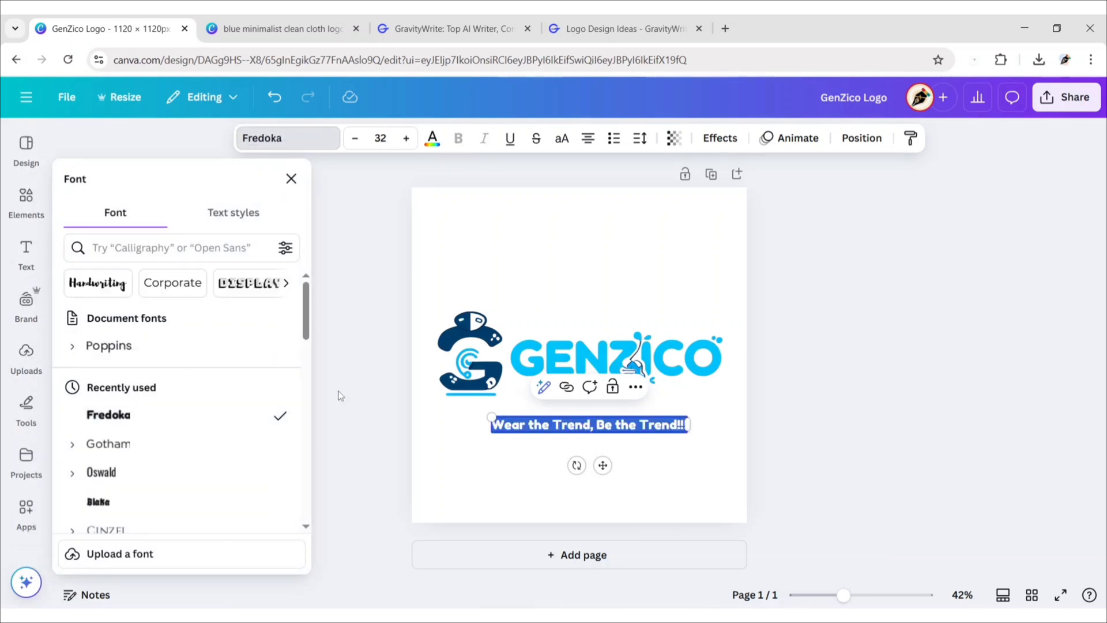
key("Escape")
left_click(791, 421)
left_click(652, 432)
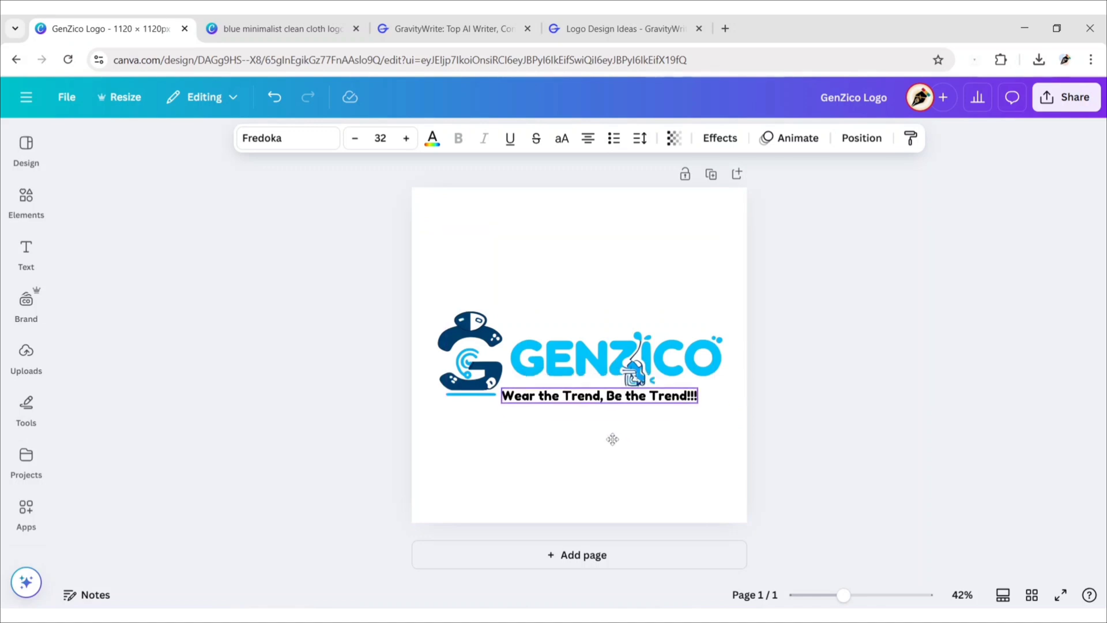
left_click_drag(611, 460, 622, 427)
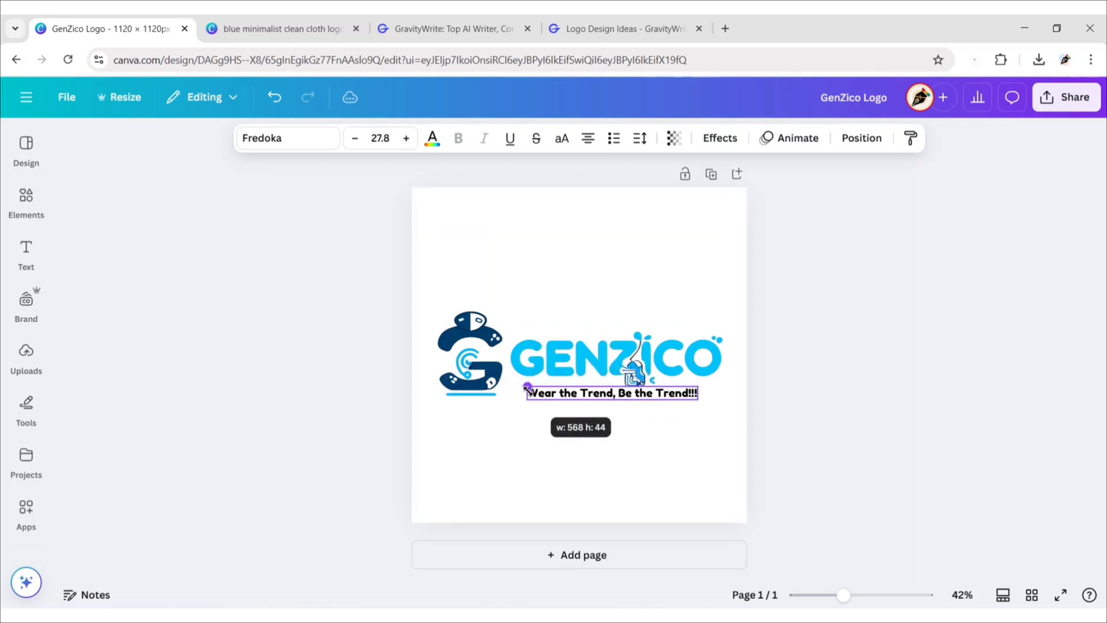
left_click_drag(501, 383, 588, 434)
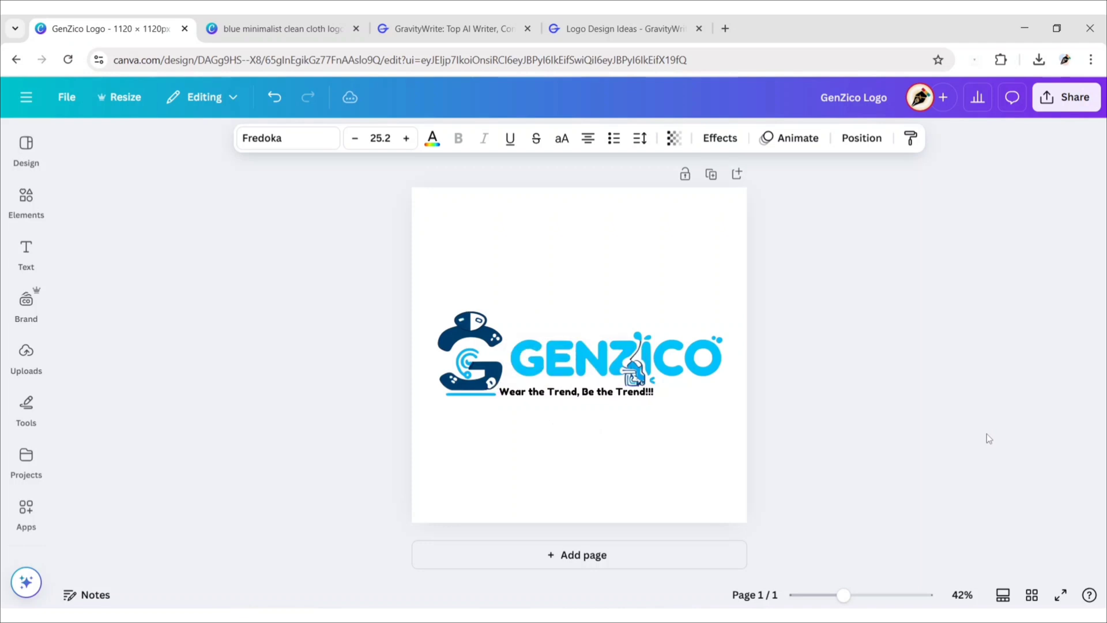
left_click(832, 426)
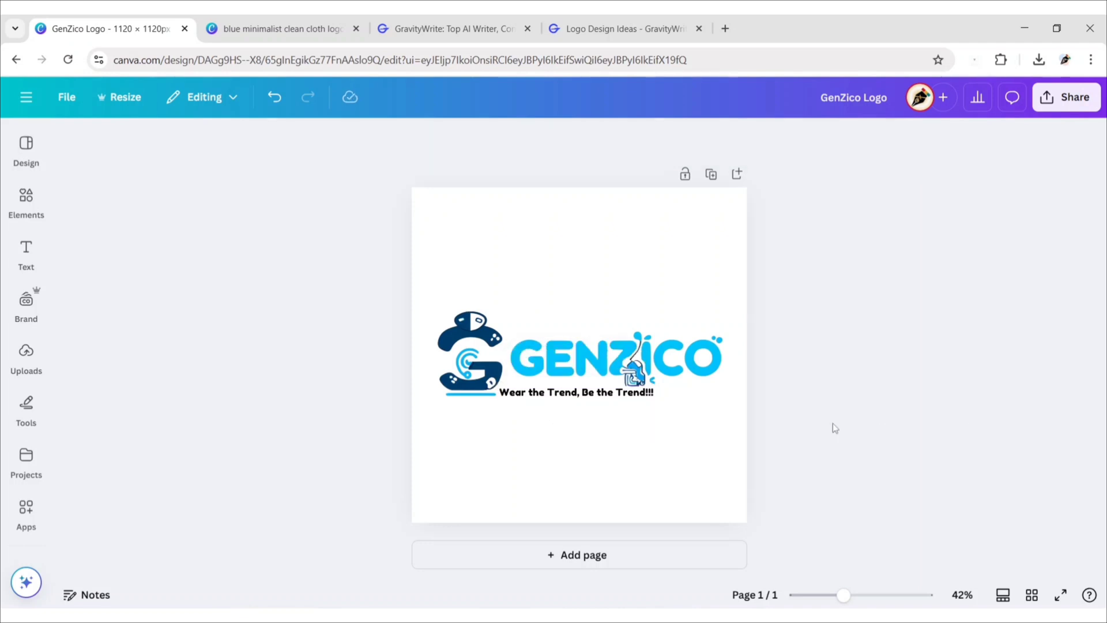
- Colour the tagline with the logo's dark blue sampled by eyedropper
left_click(611, 393)
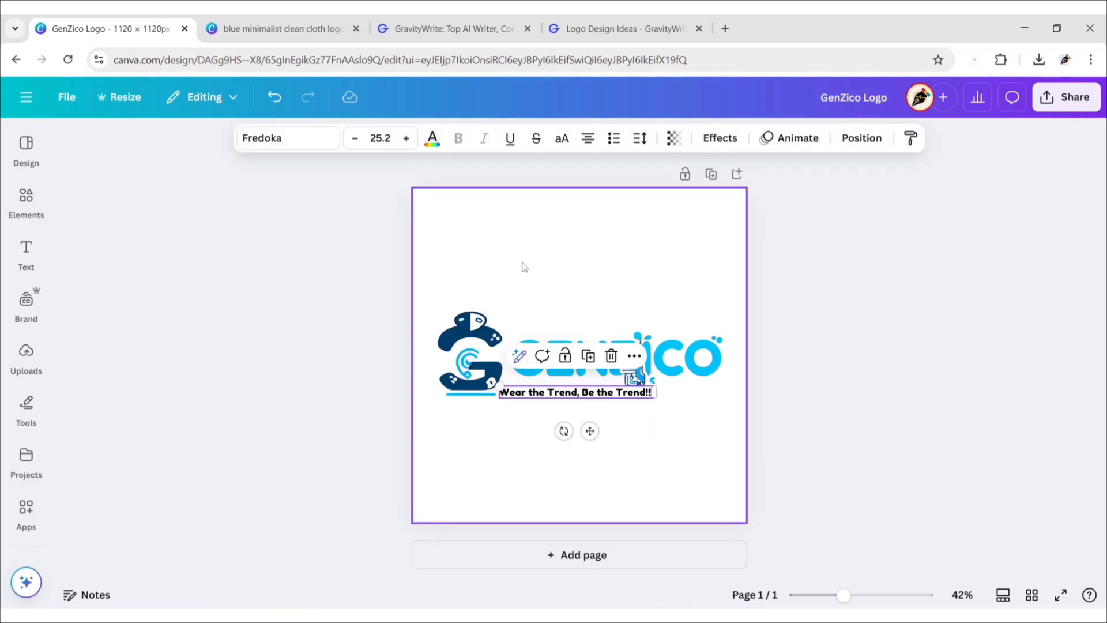
left_click(433, 139)
left_click(81, 287)
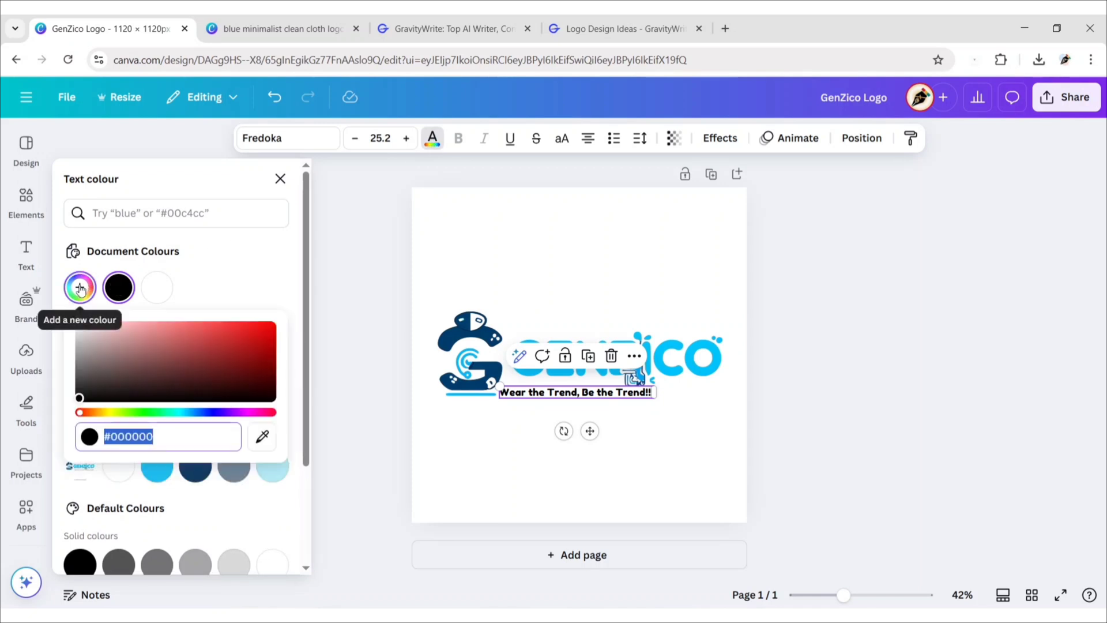
left_click(262, 437)
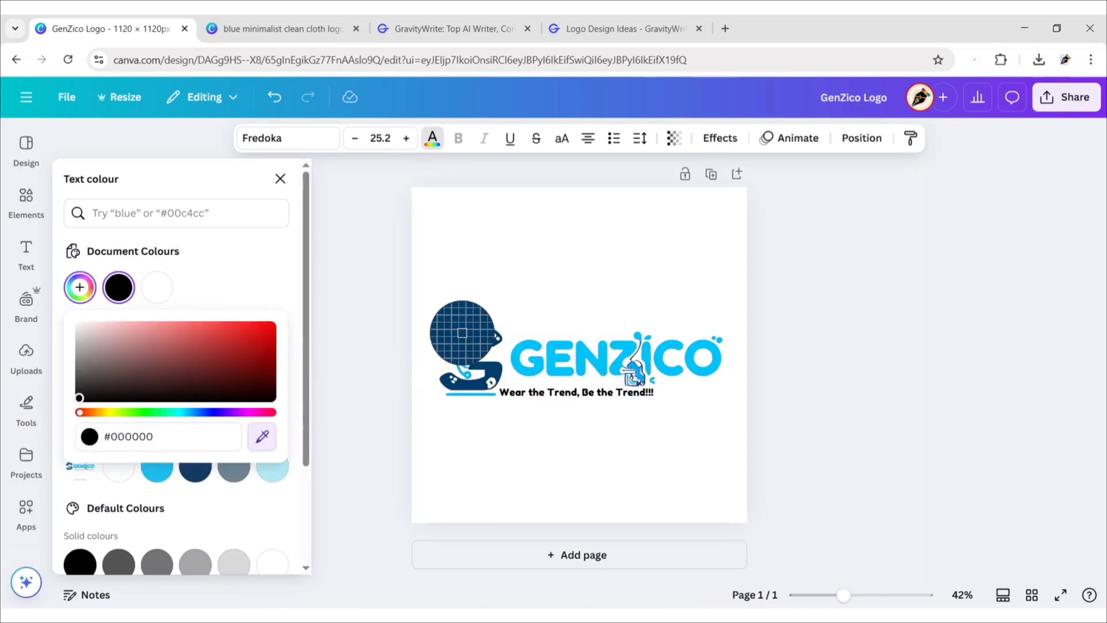
left_click(464, 337)
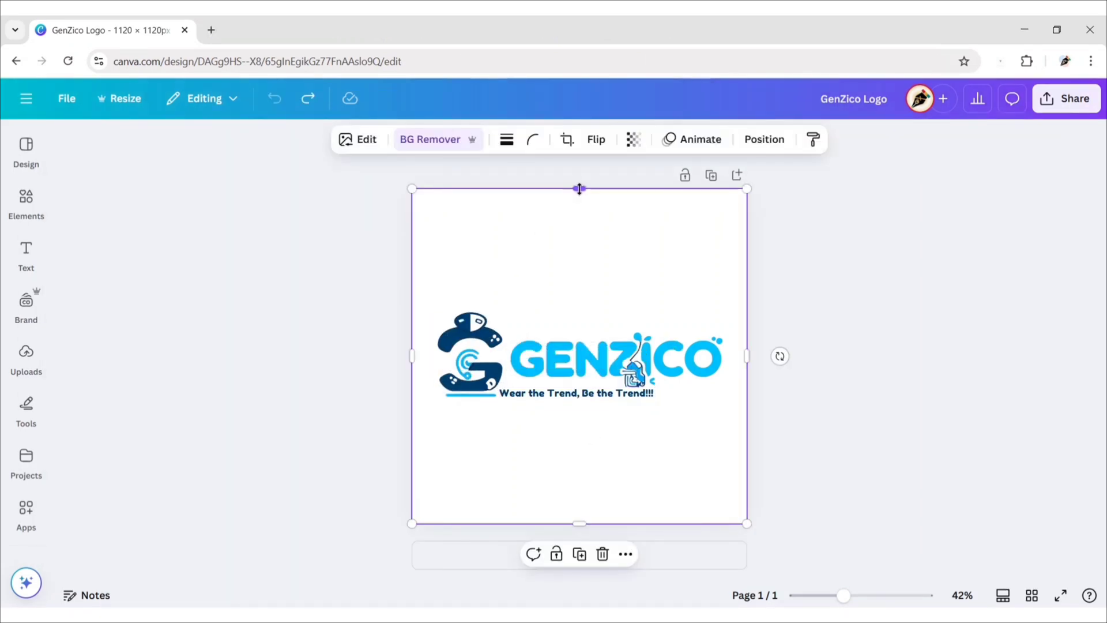
- Crop the empty space off the top and bottom of the logo image
left_click_drag(579, 189, 583, 304)
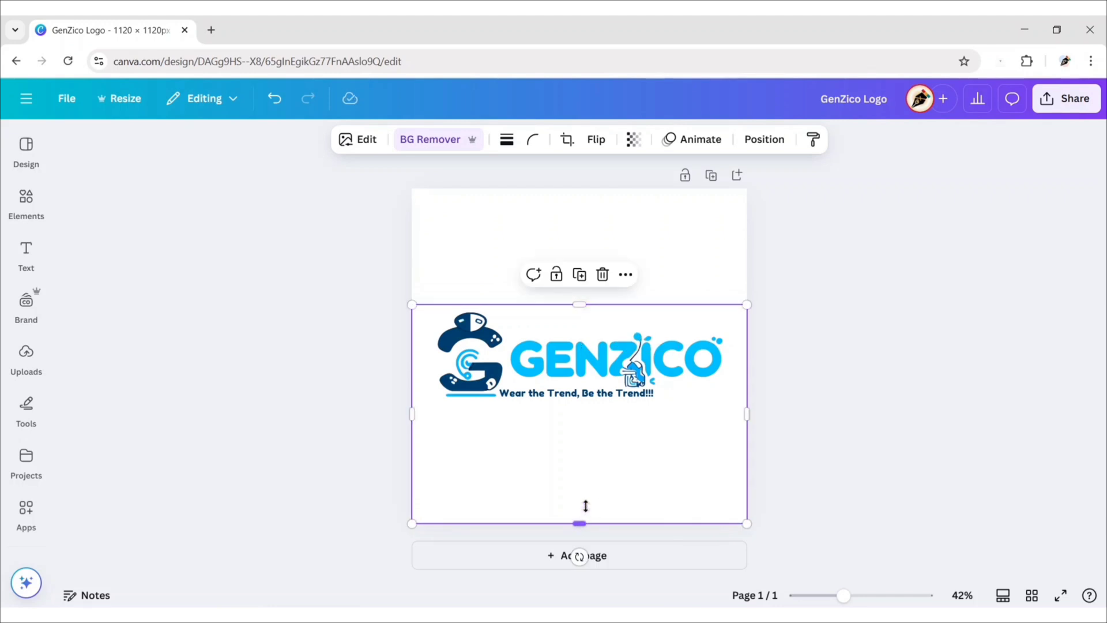
left_click_drag(586, 506, 583, 413)
left_click(334, 331)
- Give the page background a radial gradient with white at the centre
left_click(437, 222)
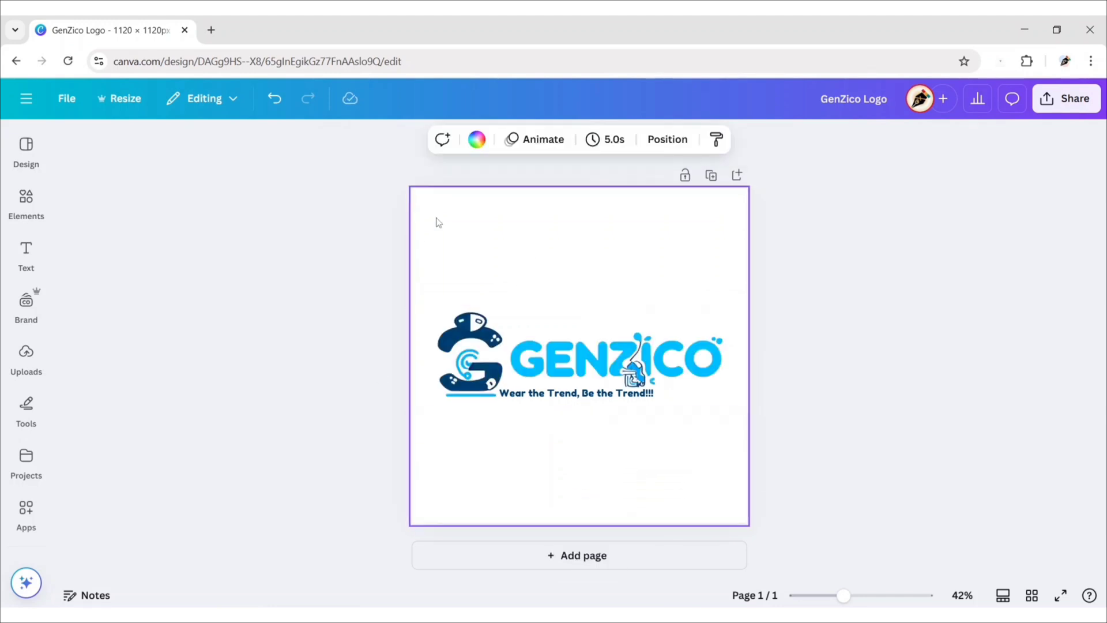
left_click(470, 144)
scroll(208, 404, "down", 5)
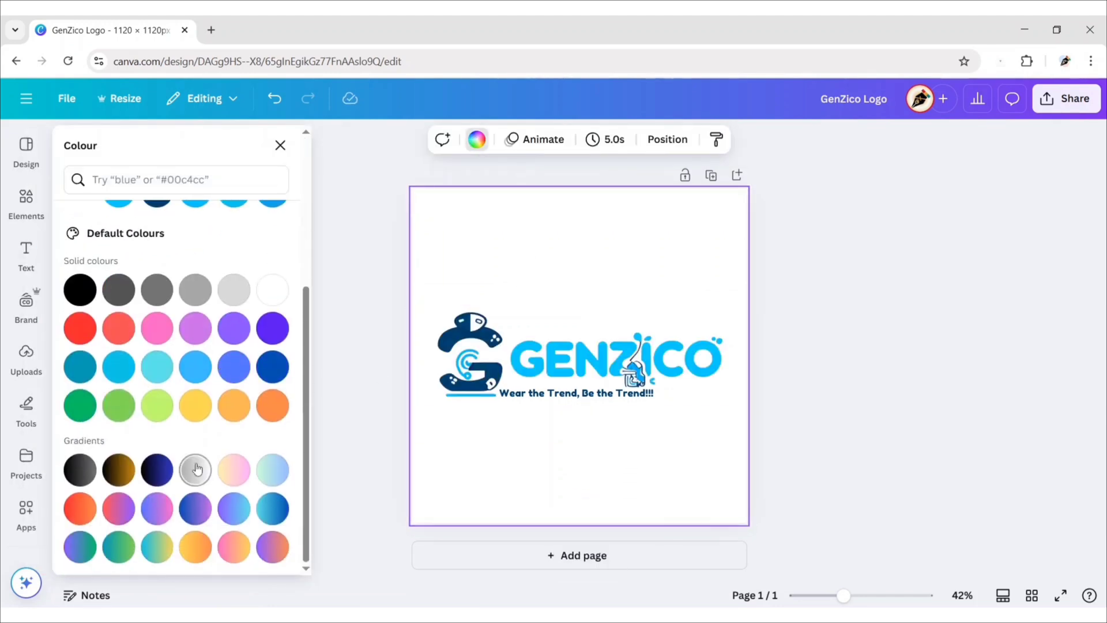
left_click(196, 469)
scroll(195, 404, "up", 5)
left_click(157, 254)
left_click(216, 430)
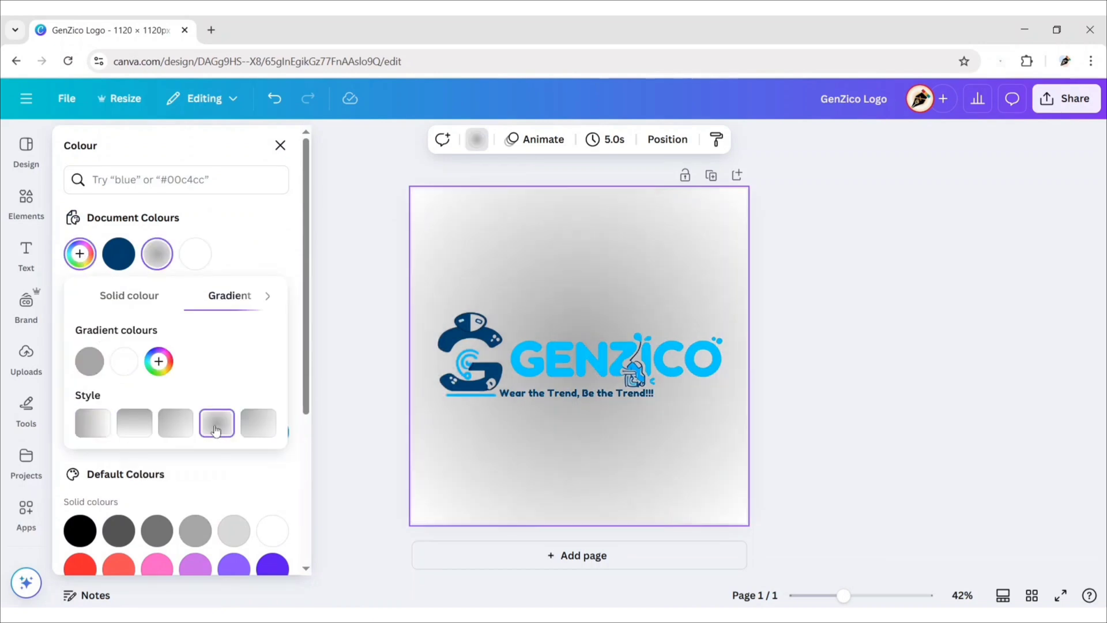
left_click_drag(140, 366, 124, 364)
- Set the gradient's outer colour to a lightened version of the logo's sampled cyan
left_click(124, 363)
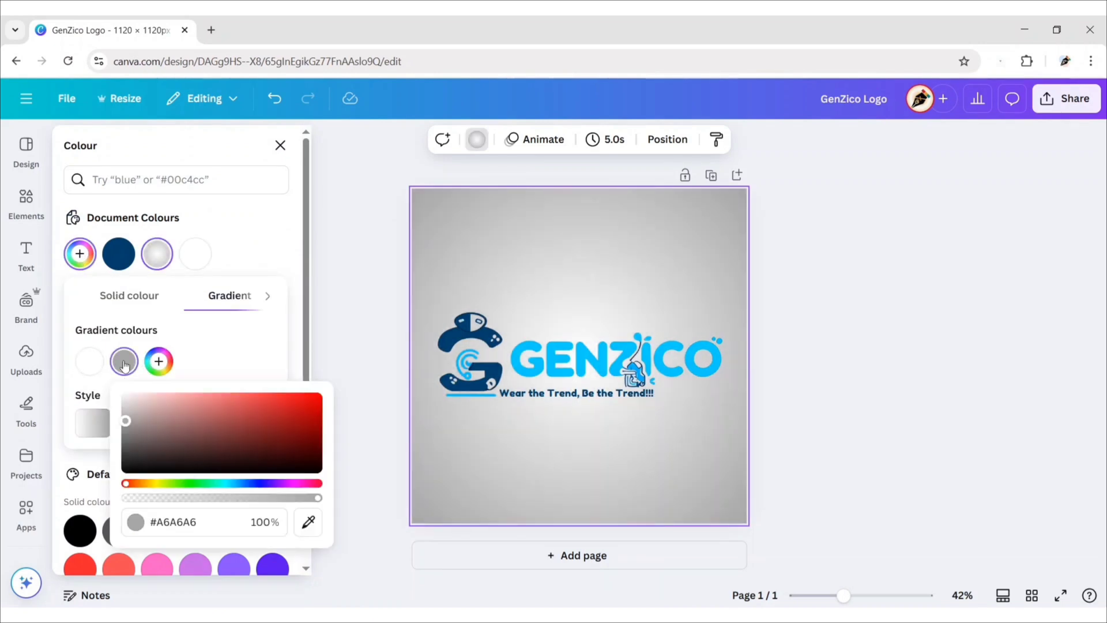
left_click(308, 522)
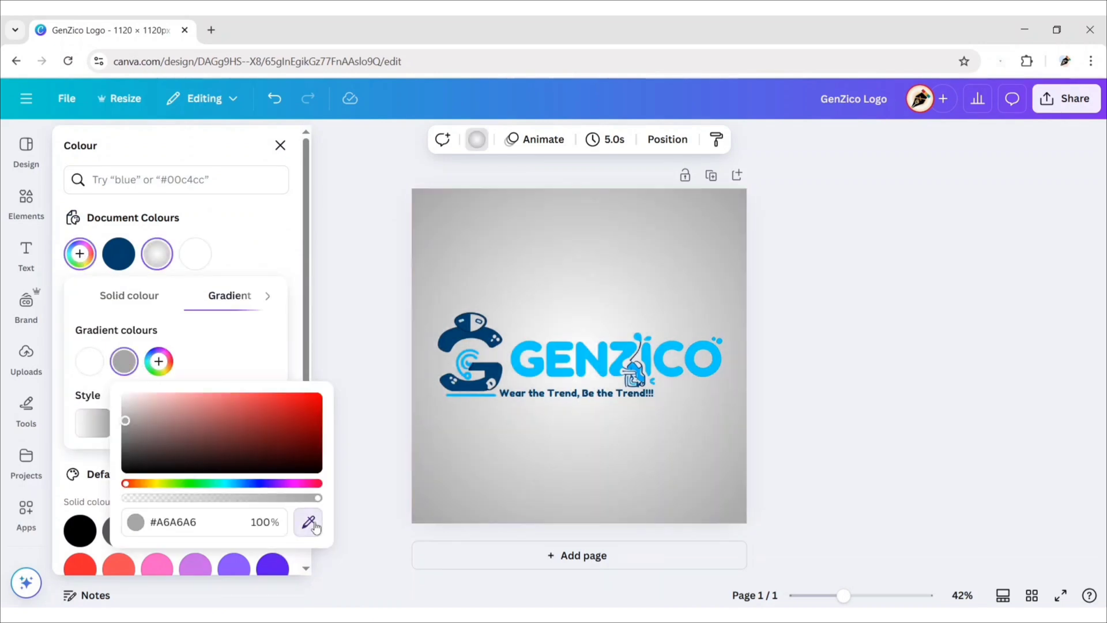
left_click(559, 360)
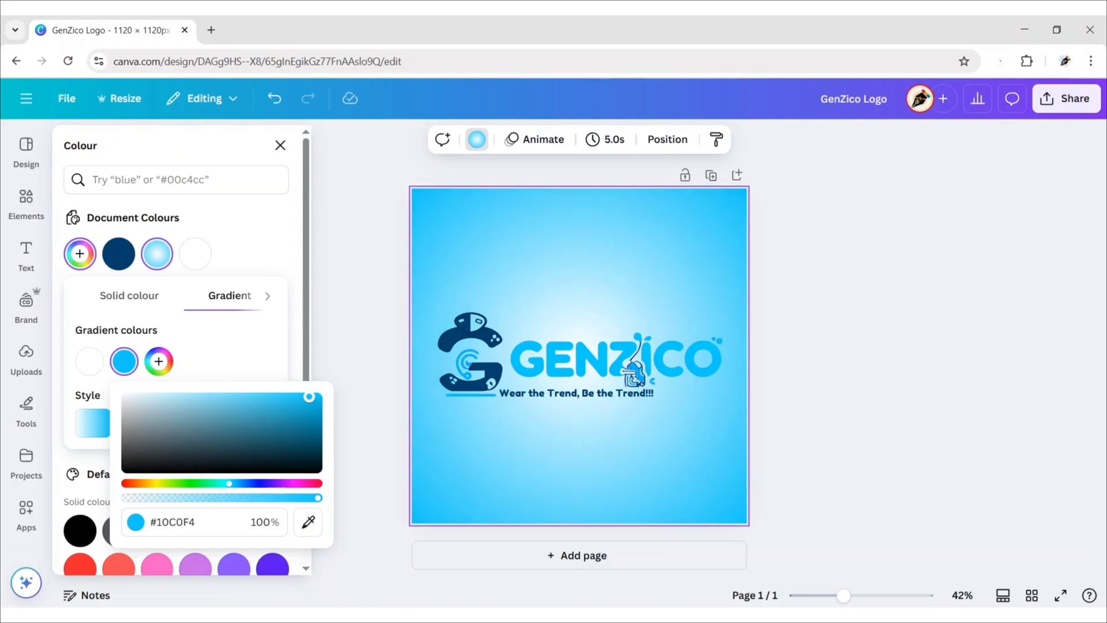
left_click_drag(279, 397, 226, 397)
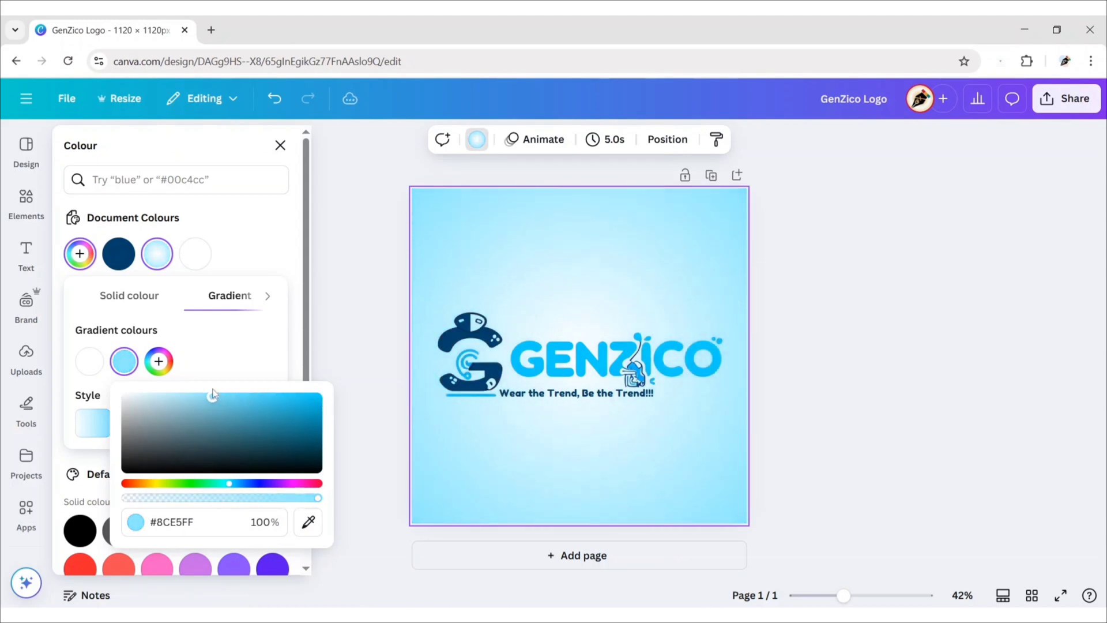
left_click(236, 352)
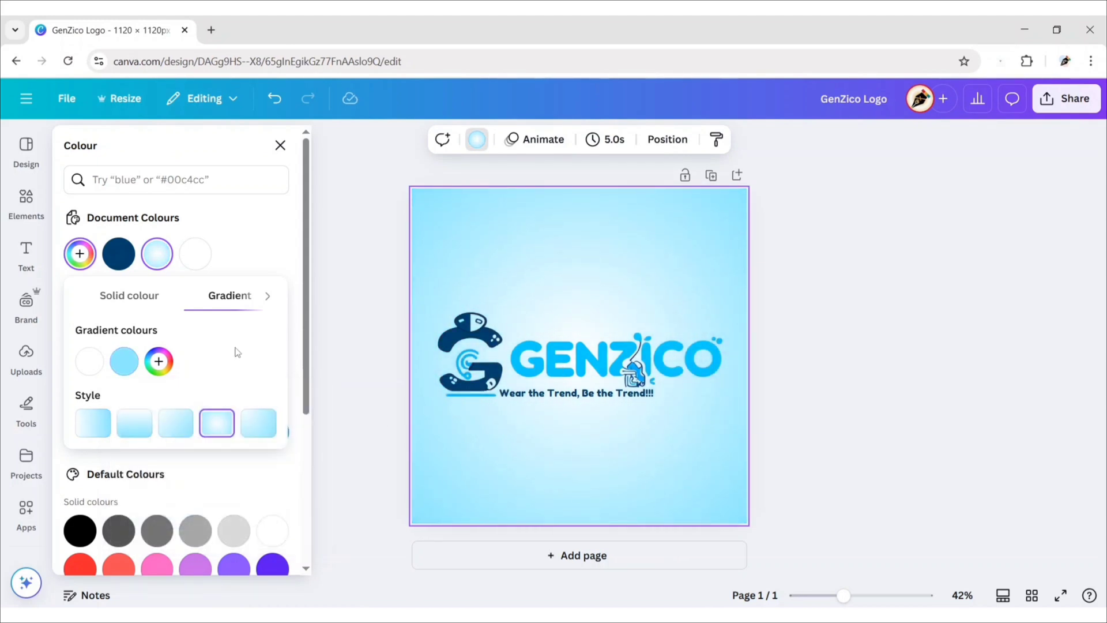
left_click(280, 144)
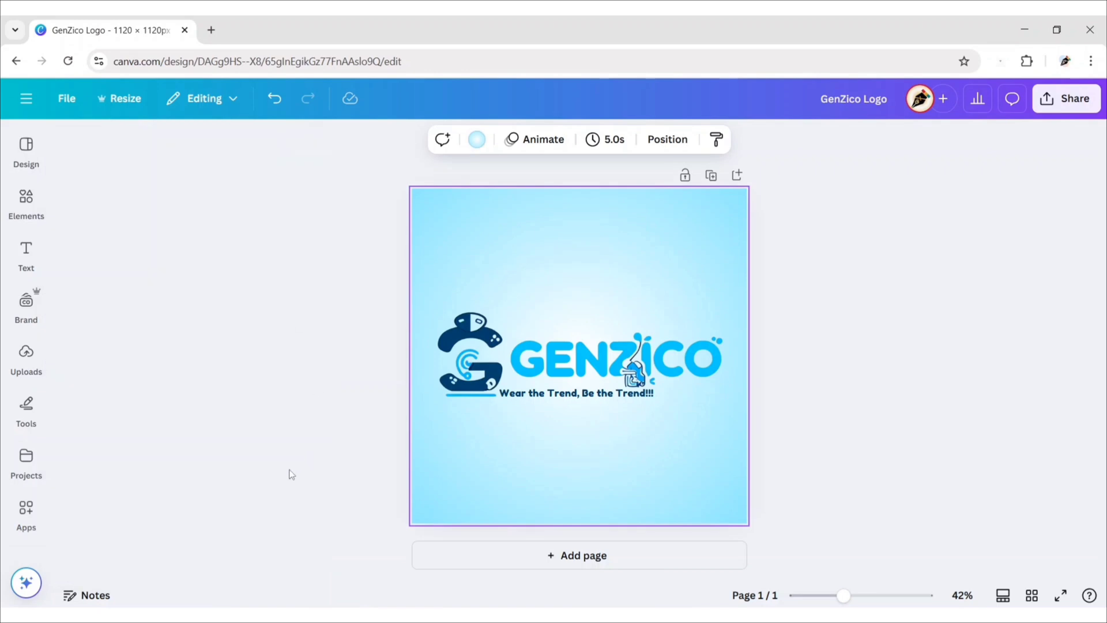